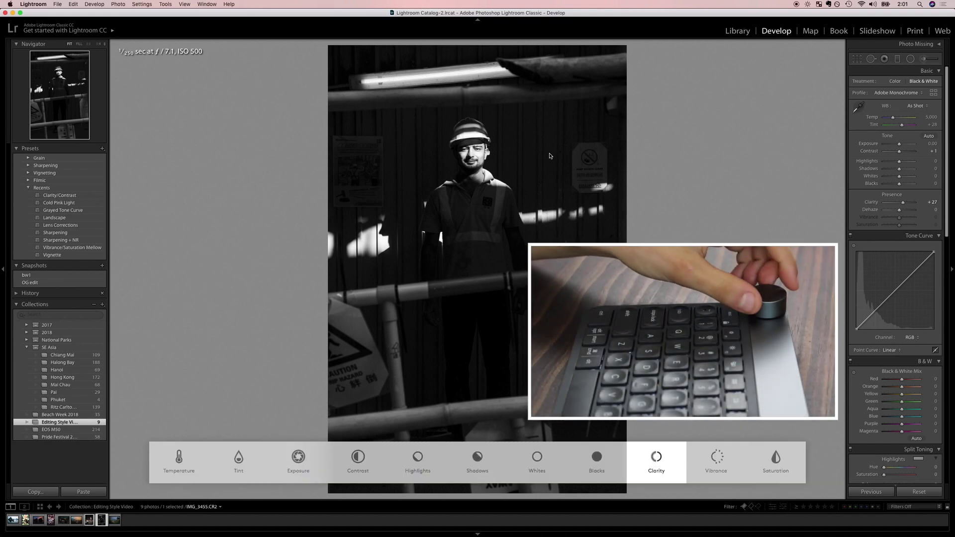
# Scroll the Develop panels to review the black-and-white worker photo at Clarity +36.
pyautogui.scroll(15, 550, 155)
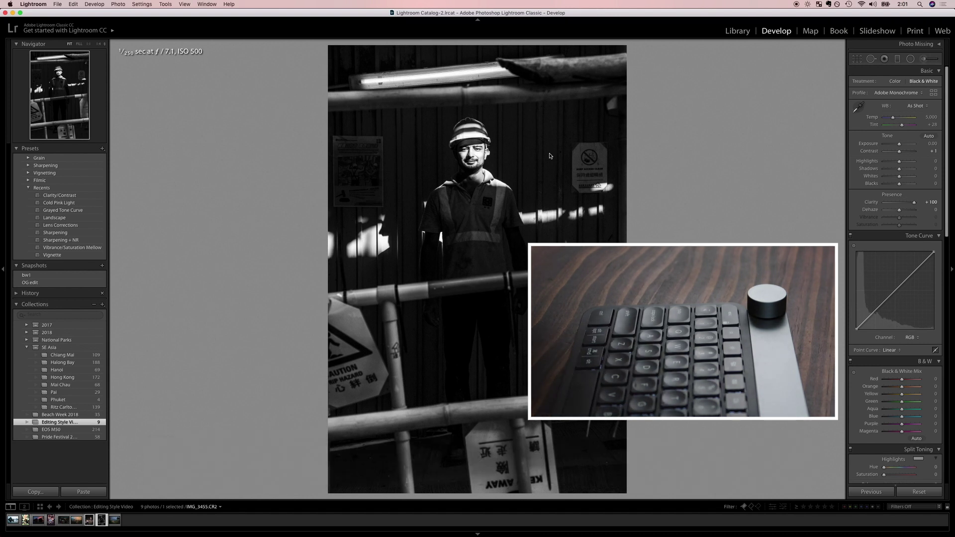
pyautogui.scroll(-3, 550, 155)
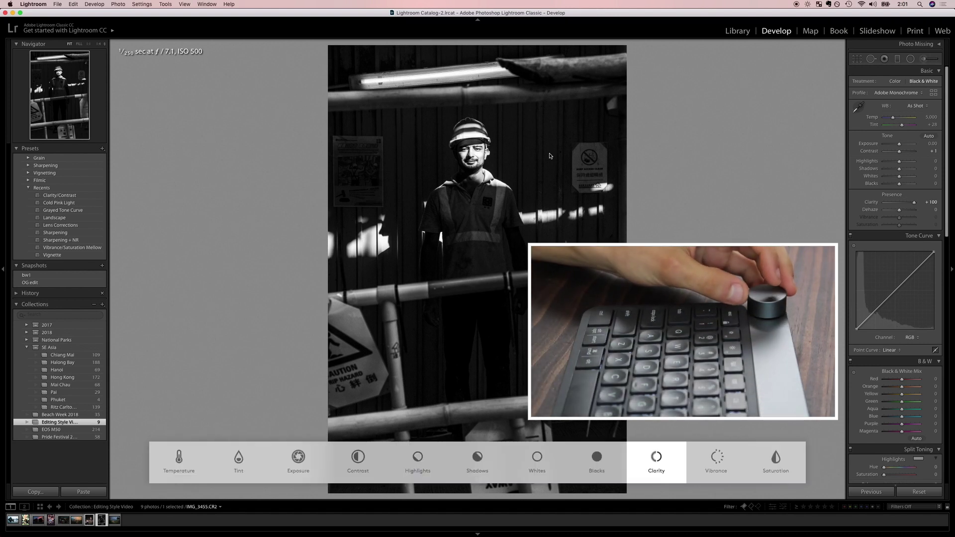
pyautogui.scroll(-10, 550, 155)
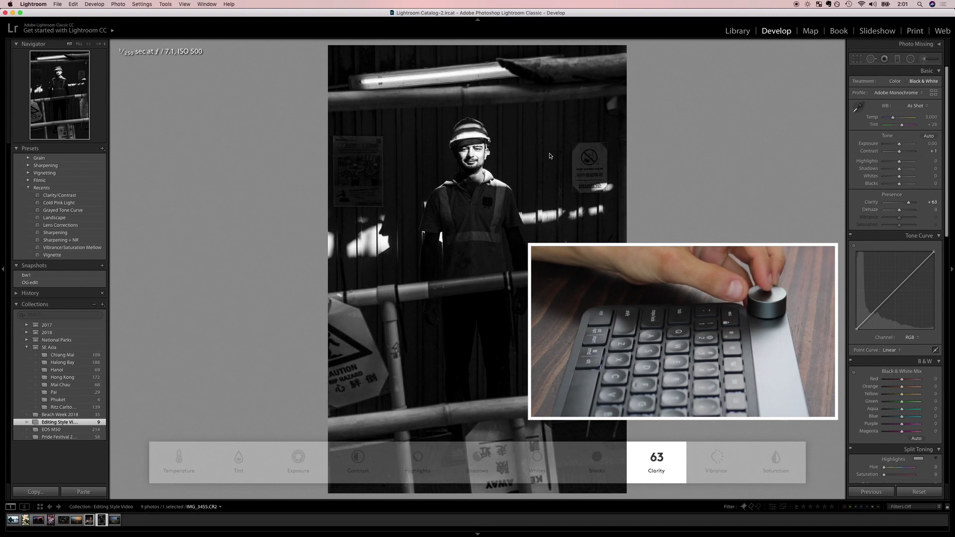
pyautogui.scroll(-10, 549, 155)
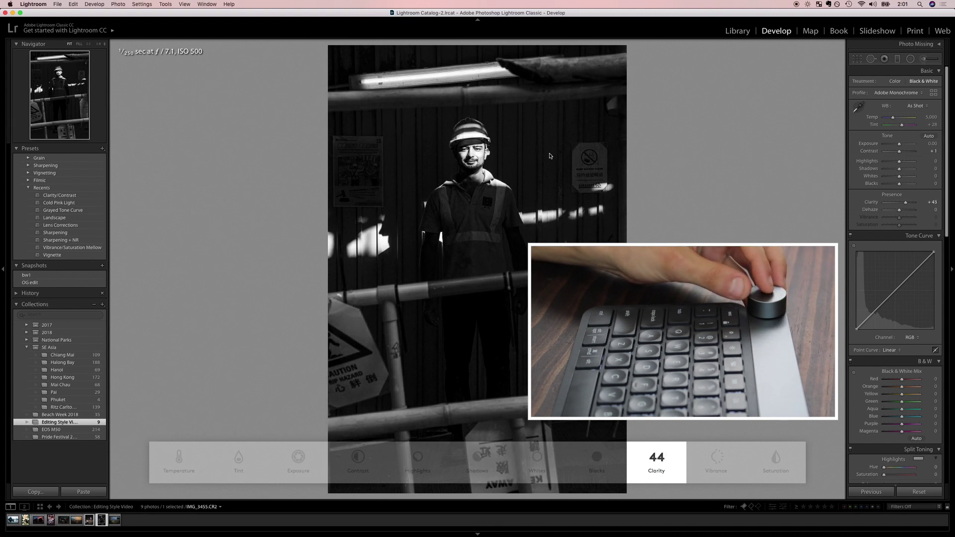
pyautogui.scroll(-3, 550, 156)
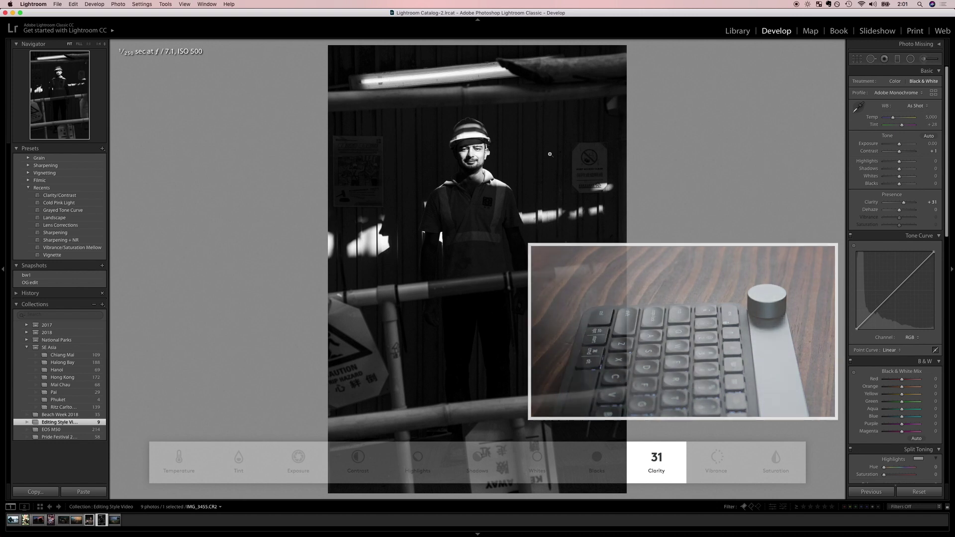
pyautogui.scroll(5, 550, 155)
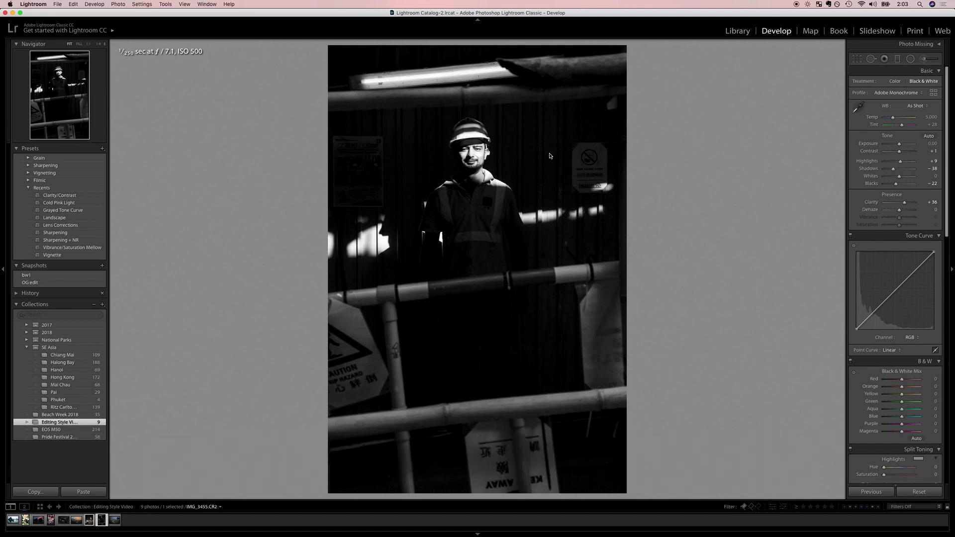
# Compare the deepened black-and-white edit with the original in Before/After view.
pyautogui.press('y')
# Save the current look as snapshot 'bw2', then restore the colour OG edit and reset settings.
pyautogui.click(102, 268)
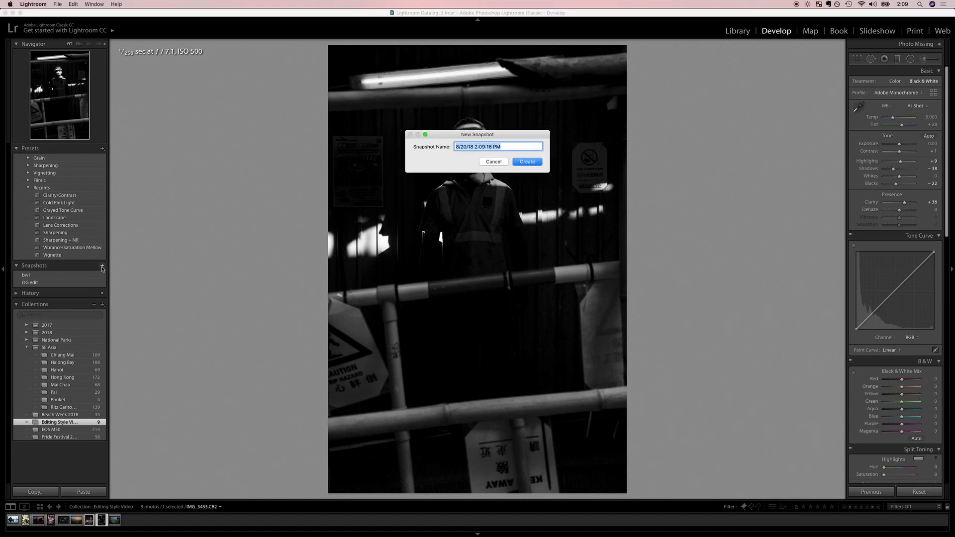
pyautogui.write('bw2')
pyautogui.press('Return')
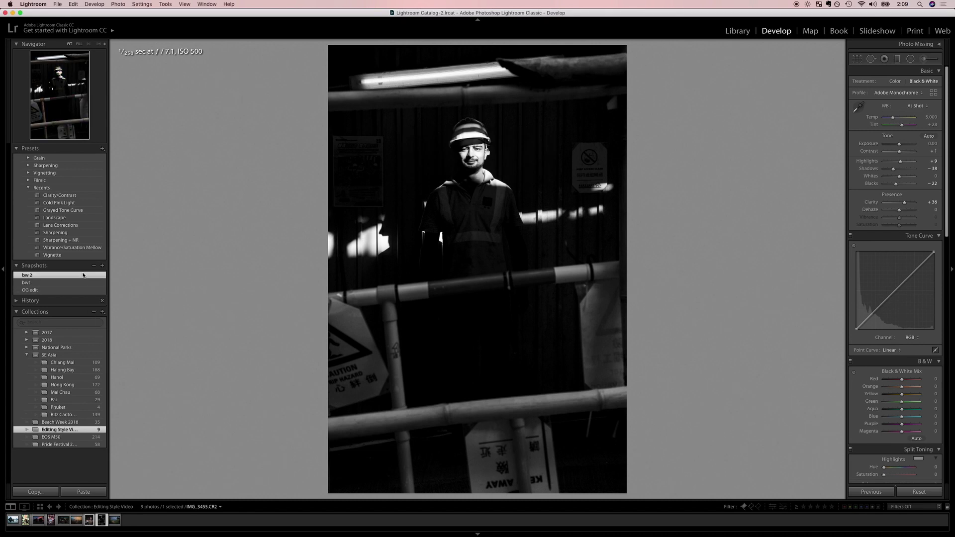
pyautogui.click(83, 290)
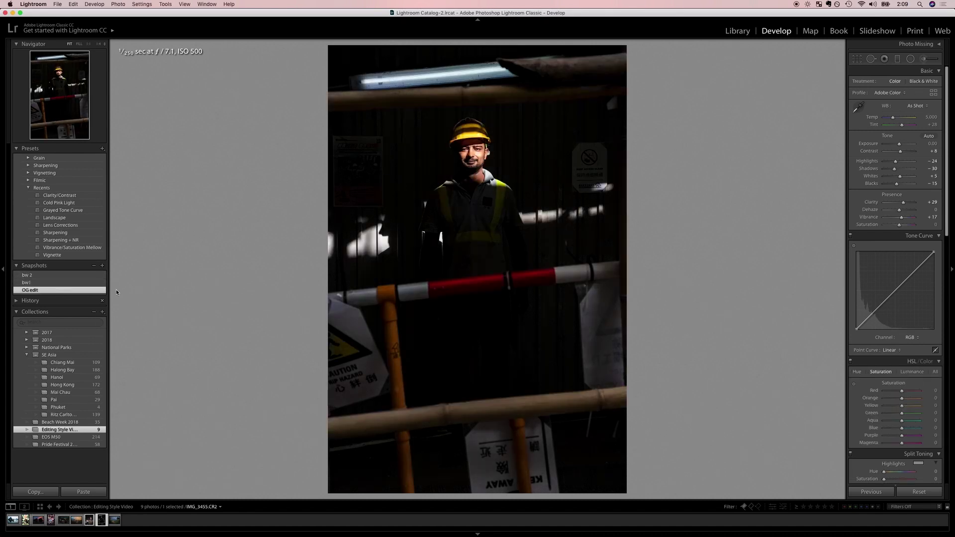
pyautogui.click(909, 491)
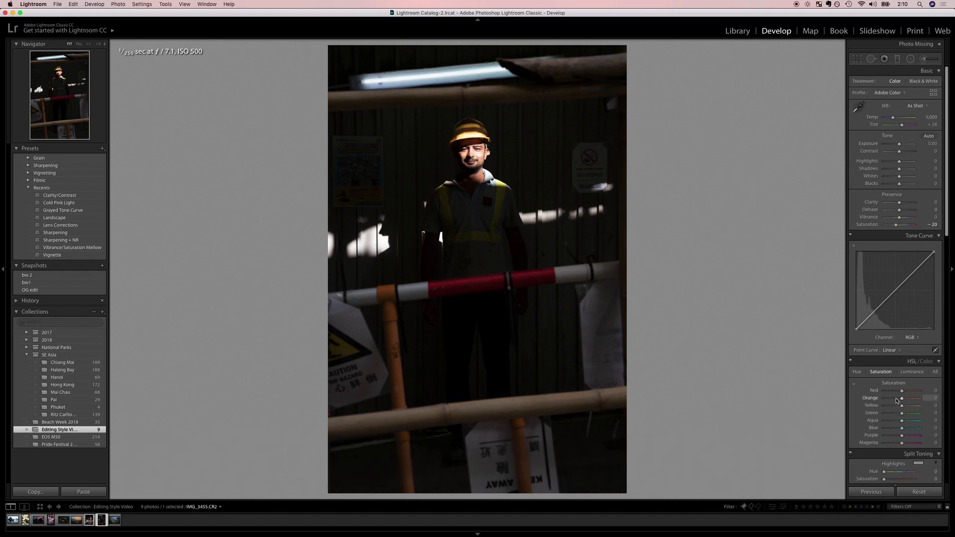
# Add film grain with Amount 40, then zoom in on the vest to inspect it.
pyautogui.scroll(-15, 897, 400)
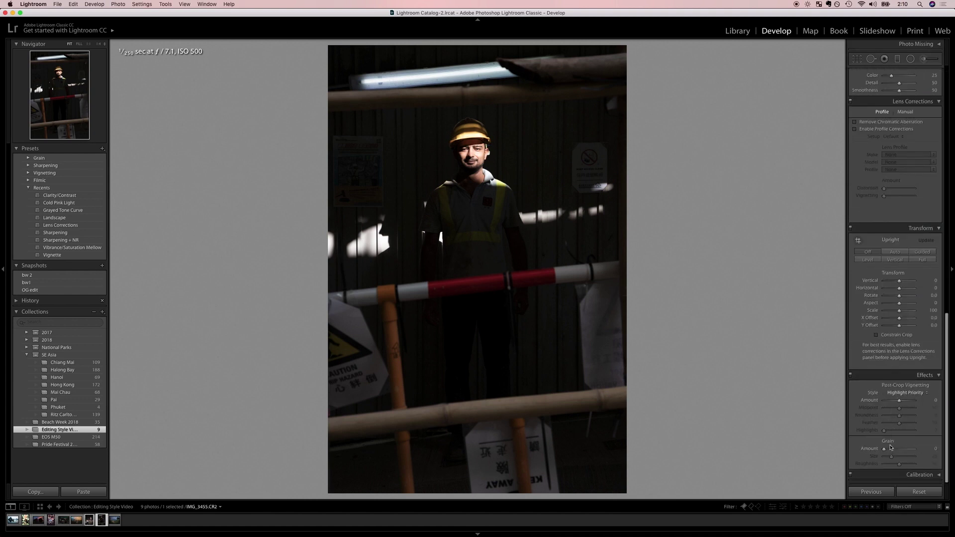
pyautogui.click(935, 449)
pyautogui.write('4')
pyautogui.press('Return')
pyautogui.moveTo(517, 229); pyautogui.dragTo(561, 376)
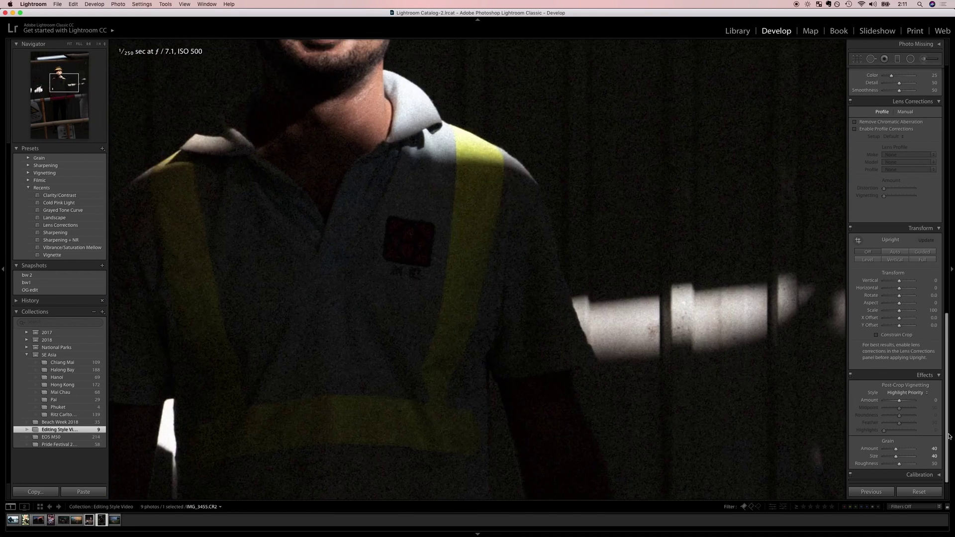
# Turn off the grain effect and return to the whole-photo view.
pyautogui.click(851, 376)
pyautogui.press('z')
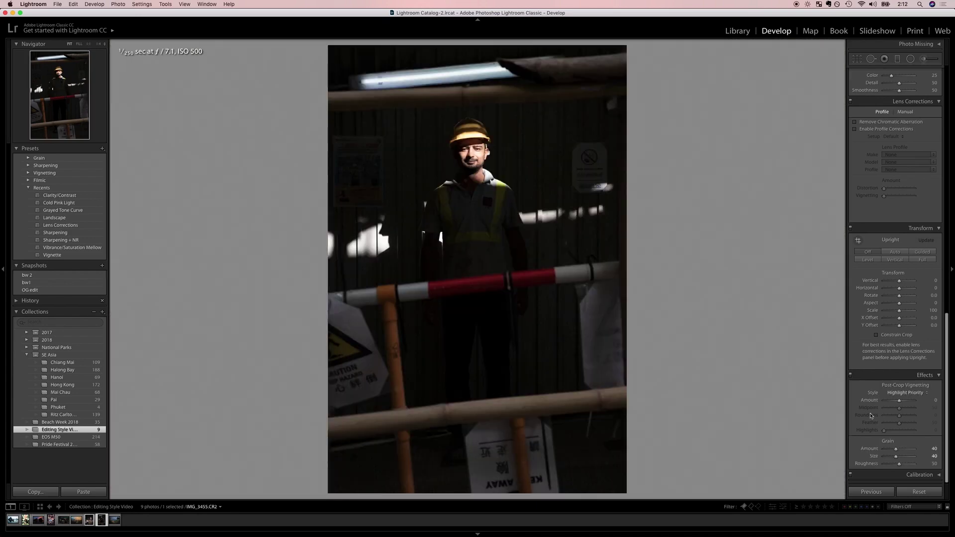
pyautogui.scroll(15, 870, 413)
pyautogui.scroll(5, 870, 413)
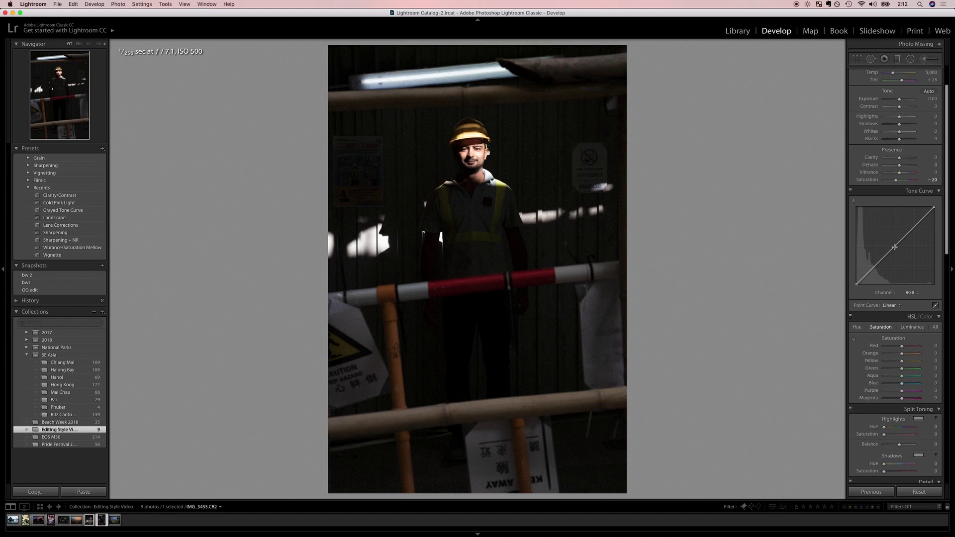
# Add three tone curve points, raise the black endpoint, and toggle the curve to compare.
pyautogui.click(895, 247)
pyautogui.click(875, 266)
pyautogui.click(864, 278)
pyautogui.click(856, 285)
pyautogui.moveTo(857, 285); pyautogui.dragTo(846, 278)
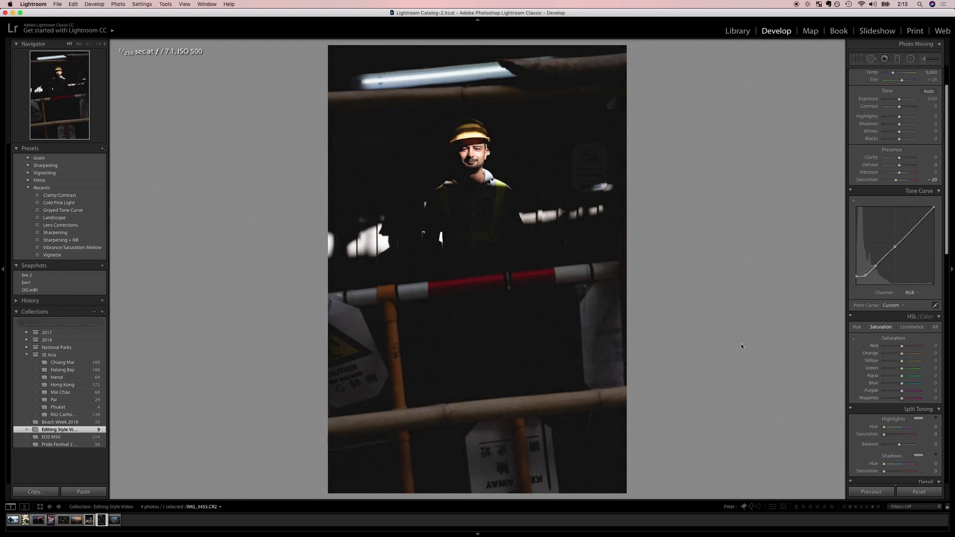
pyautogui.click(850, 193)
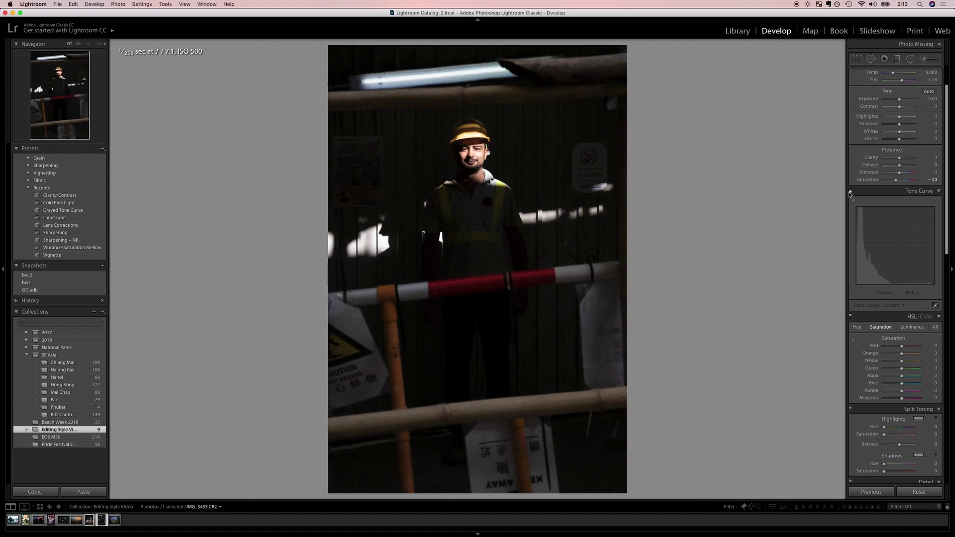
pyautogui.click(849, 193)
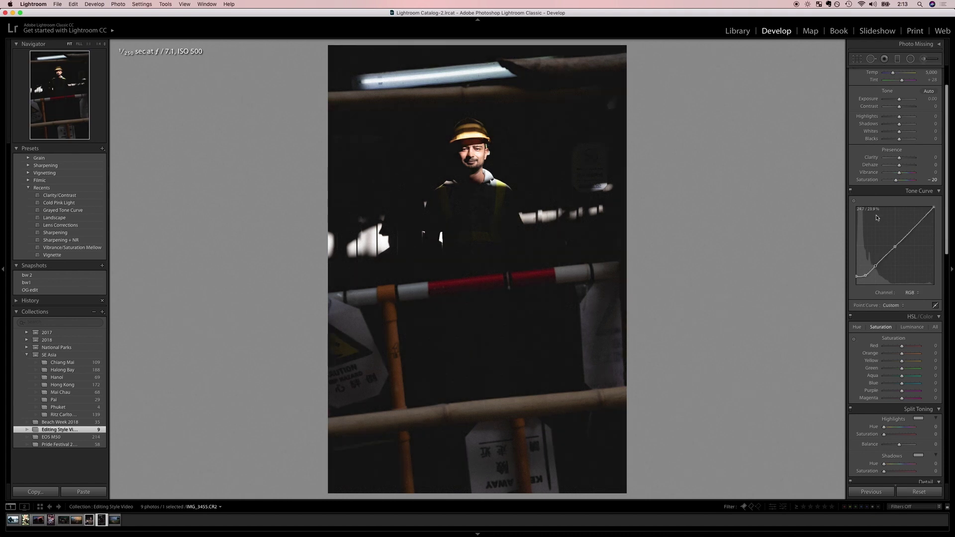
pyautogui.scroll(-1, 907, 341)
# Scroll down the Develop panels for the masked scooter rider photo.
pyautogui.scroll(-5, 908, 343)
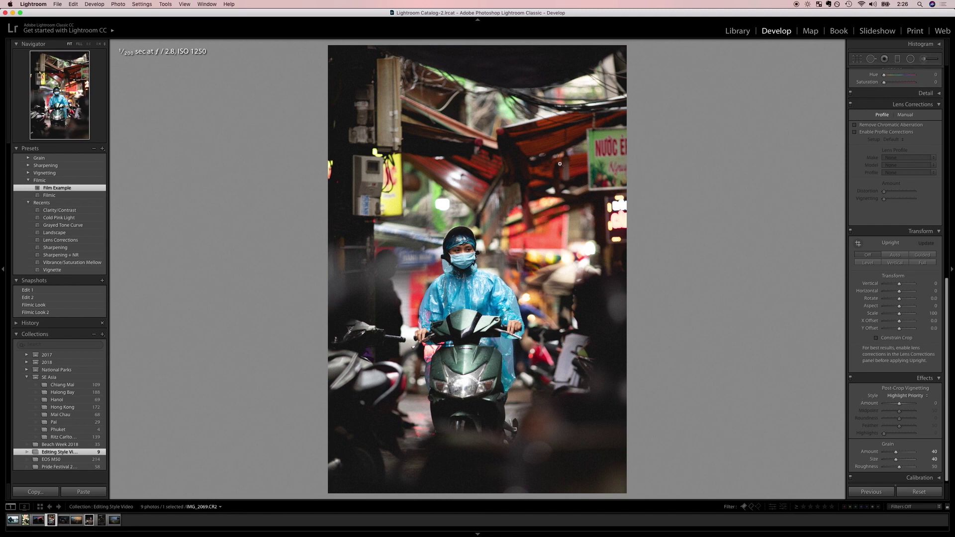
# Adjust the blue raincoat's luminance directly on the photo in HSL Luminance.
pyautogui.scroll(10, 913, 288)
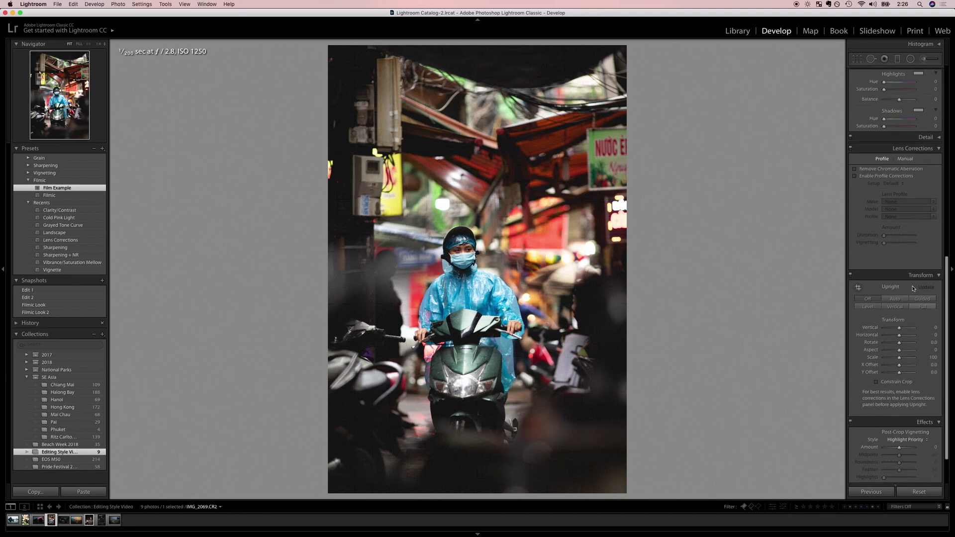
pyautogui.scroll(5, 913, 288)
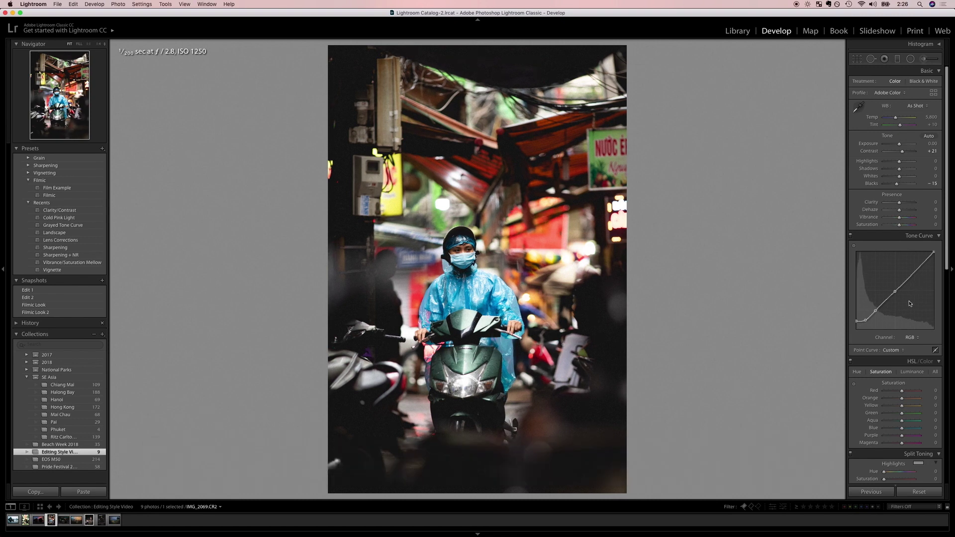
pyautogui.scroll(-5, 911, 348)
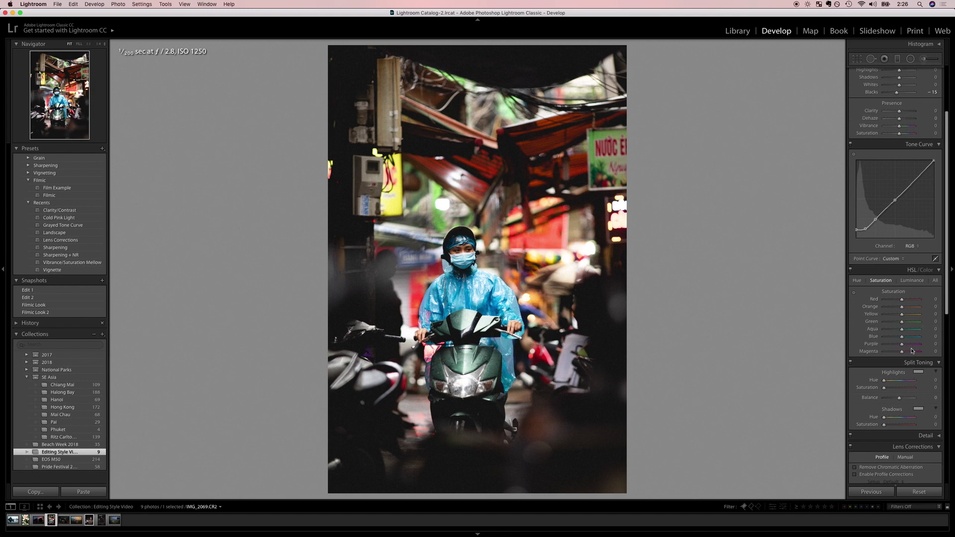
pyautogui.scroll(-2, 912, 351)
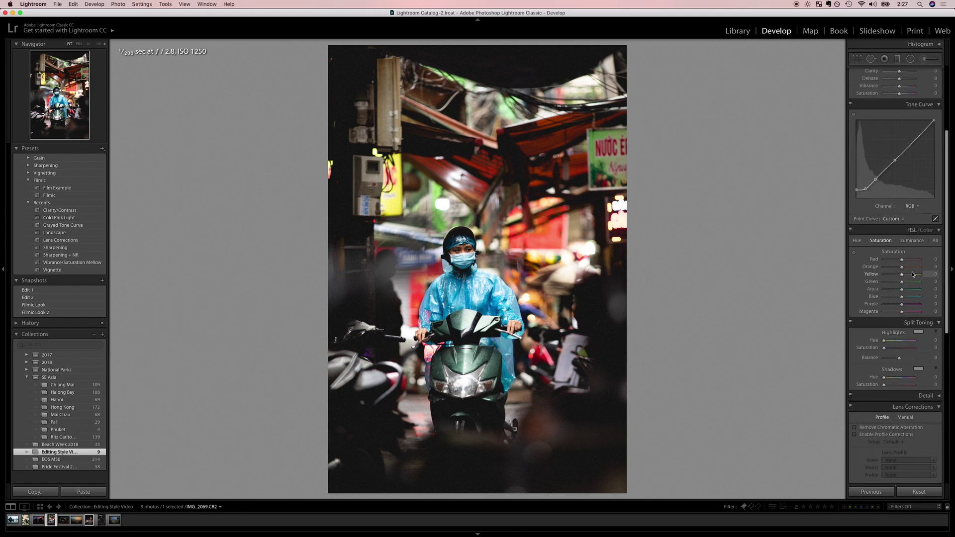
pyautogui.click(911, 243)
pyautogui.moveTo(470, 298)
pyautogui.mouseDown()
pyautogui.moveTo(470, 309)
pyautogui.moveTo(470, 283)
pyautogui.moveTo(470, 298)
pyautogui.mouseUp()
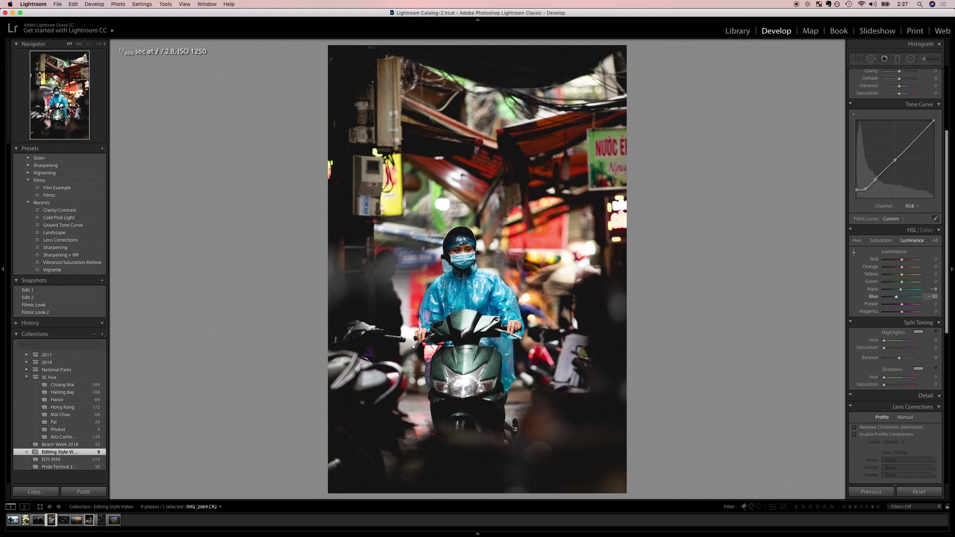
# Boost the raincoat's blue saturation and brighten the warm red-orange background's luminance.
pyautogui.click(880, 240)
pyautogui.click(854, 252)
pyautogui.moveTo(470, 299); pyautogui.dragTo(470, 296)
pyautogui.click(901, 242)
pyautogui.moveTo(526, 245); pyautogui.dragTo(529, 244)
# Set HSL saturation to Yellow -89, Green about -70 and Orange +10.
pyautogui.click(881, 241)
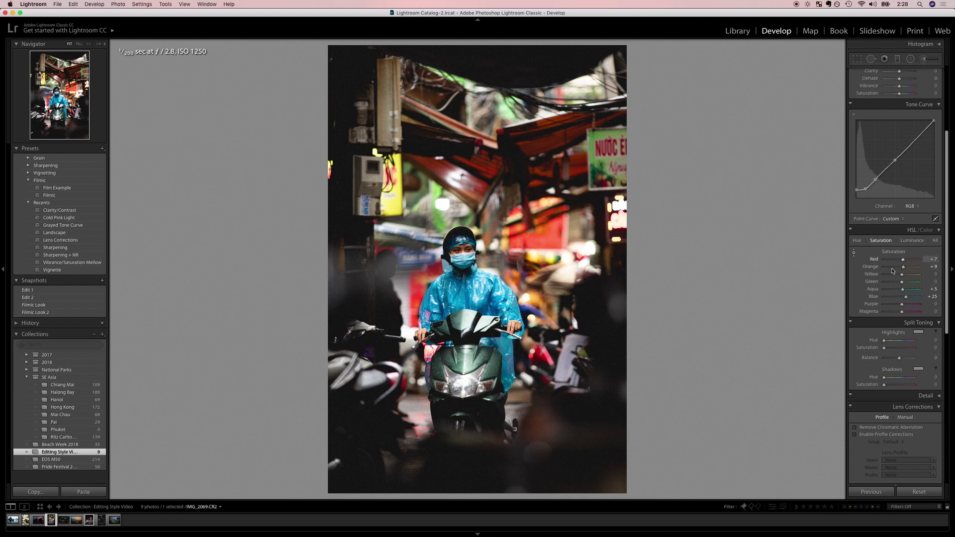
pyautogui.moveTo(894, 277); pyautogui.dragTo(889, 277)
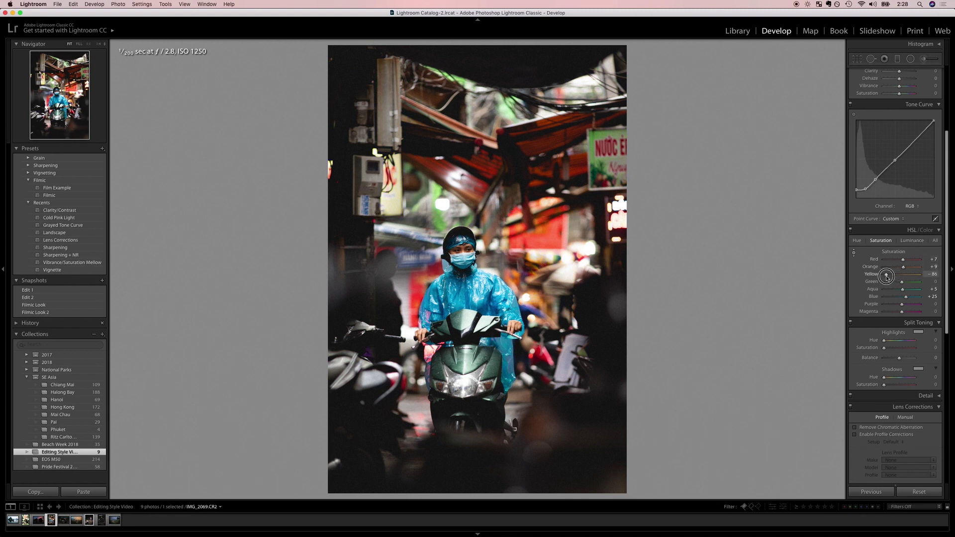
pyautogui.moveTo(886, 277); pyautogui.dragTo(885, 277)
pyautogui.moveTo(902, 282); pyautogui.dragTo(891, 285)
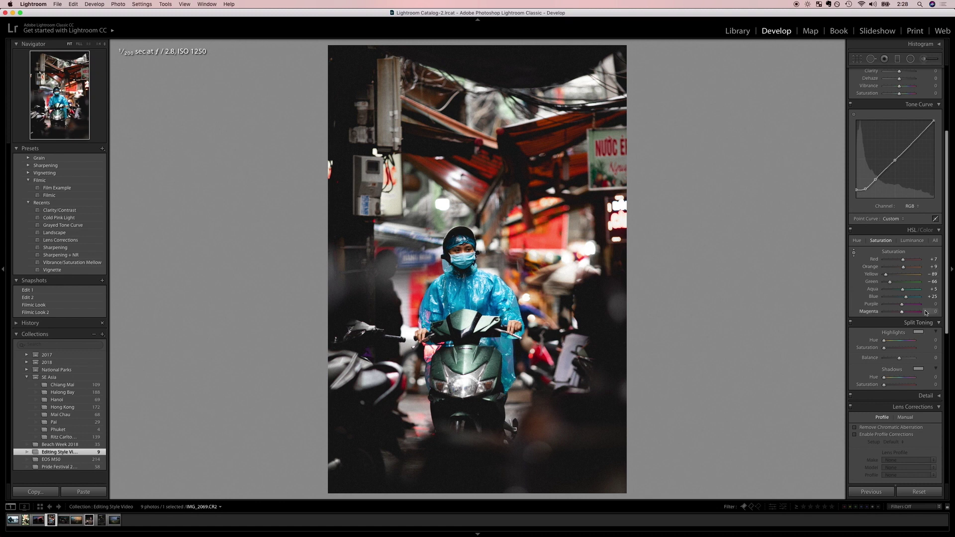
pyautogui.click(894, 267)
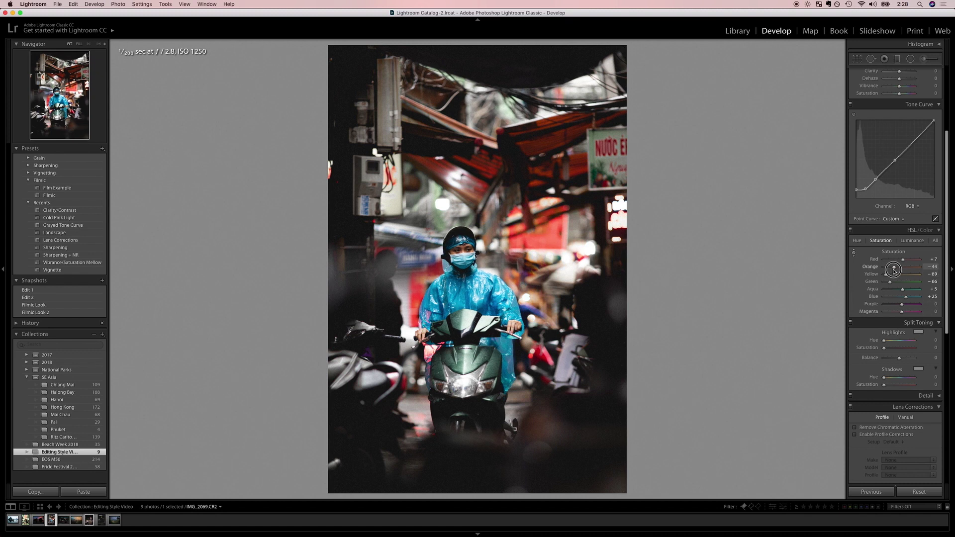
pyautogui.moveTo(894, 269); pyautogui.dragTo(903, 269)
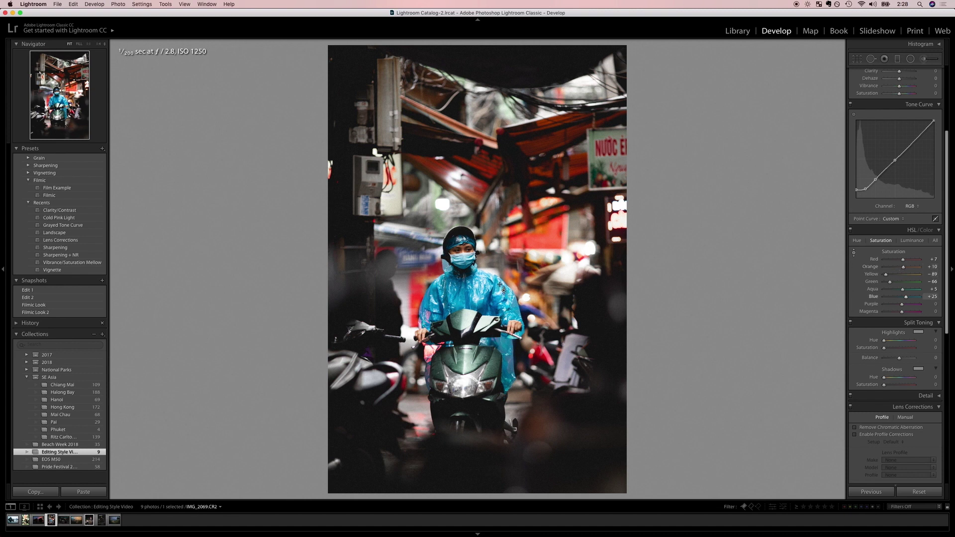
# Shift Green hue to -60 and Orange hue to -45, then lower Red saturation to -12.
pyautogui.click(857, 243)
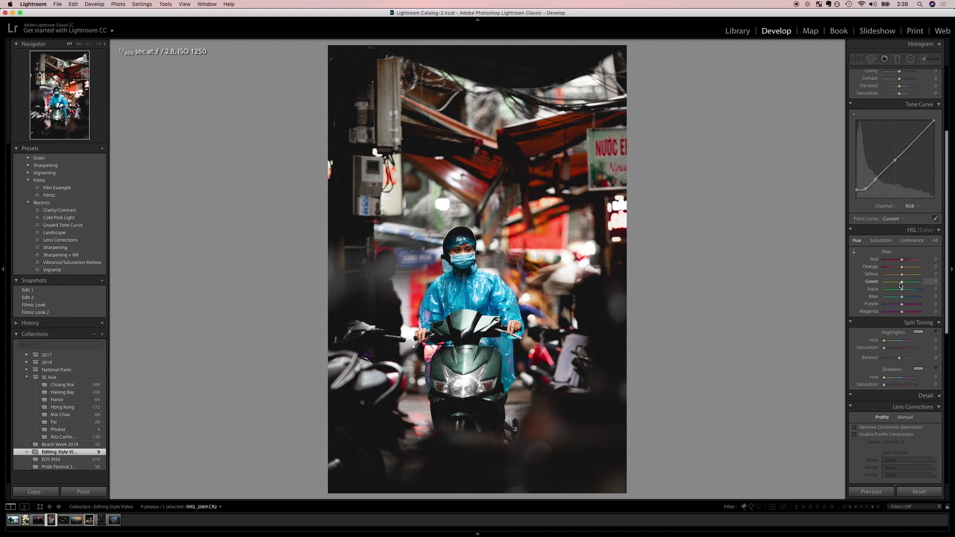
pyautogui.moveTo(903, 287); pyautogui.dragTo(892, 270)
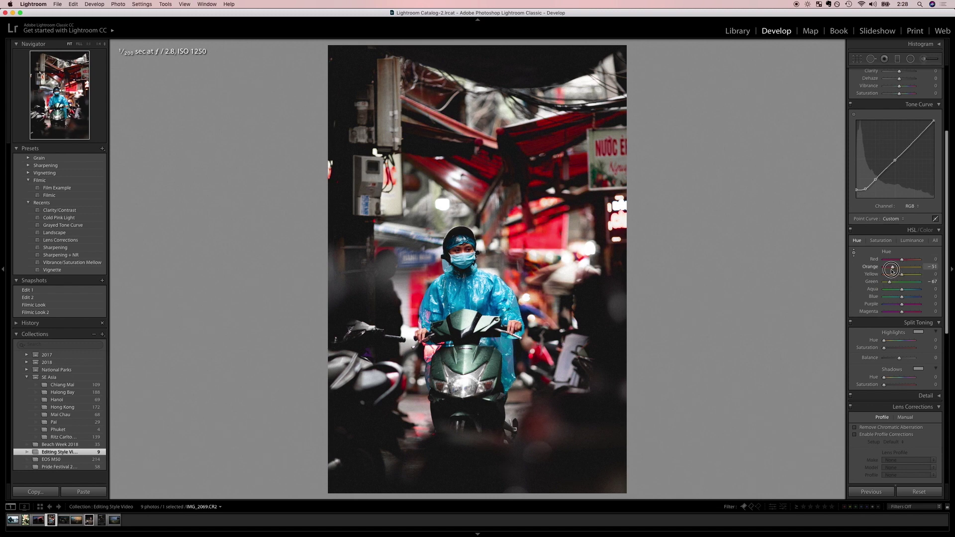
pyautogui.moveTo(891, 270); pyautogui.dragTo(893, 270)
pyautogui.click(880, 240)
pyautogui.moveTo(902, 260); pyautogui.dragTo(899, 260)
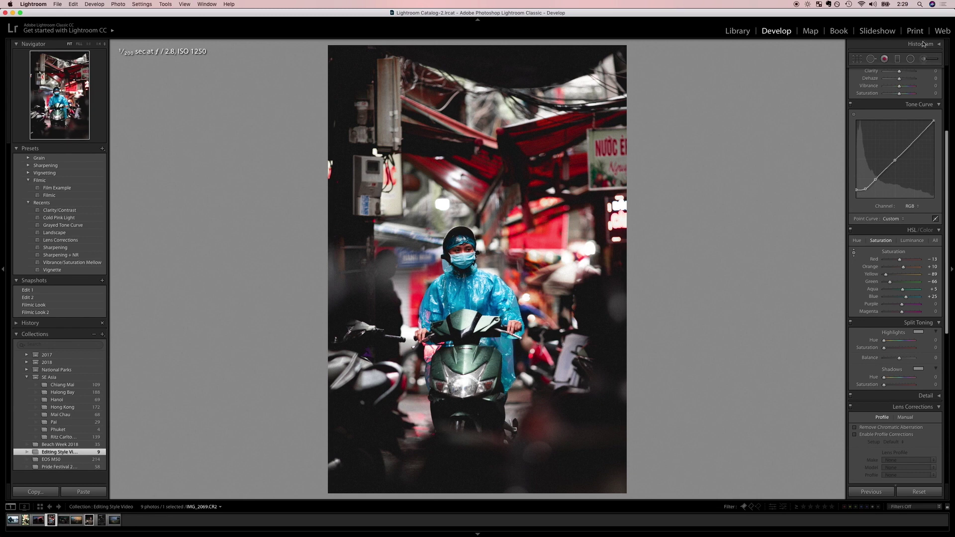
# Cool the rider's face with a size-2 adjustment brush at Temp -31, then view Before/After.
pyautogui.click(923, 59)
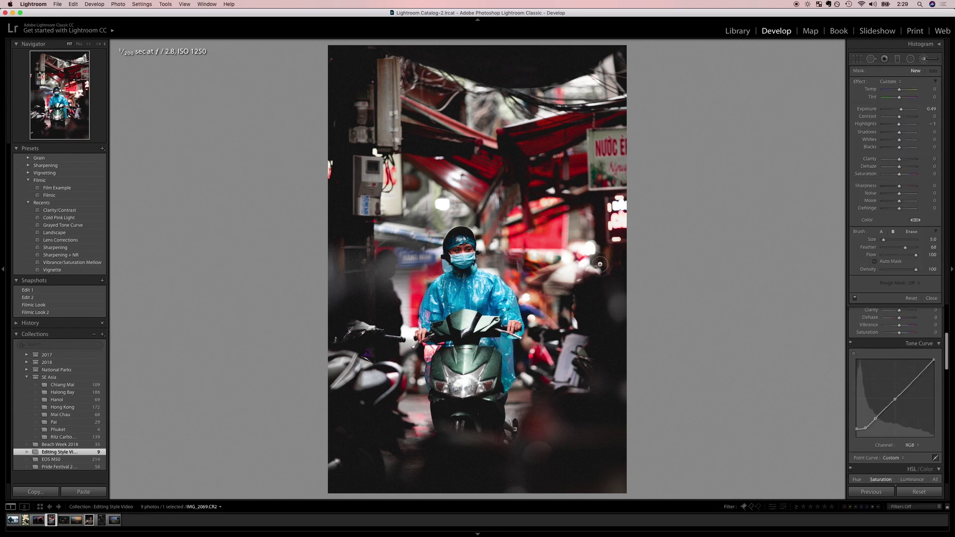
pyautogui.press('[')
pyautogui.press('[')
pyautogui.press('[')
pyautogui.moveTo(469, 250)
pyautogui.mouseDown()
pyautogui.moveTo(450, 253)
pyautogui.moveTo(461, 249)
pyautogui.mouseUp()
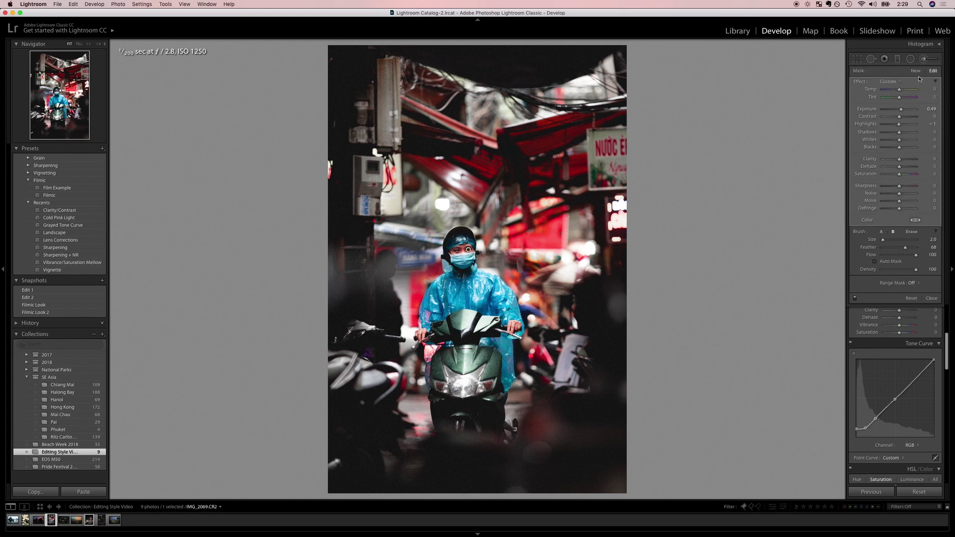
pyautogui.moveTo(898, 92); pyautogui.dragTo(898, 100)
pyautogui.press('Return')
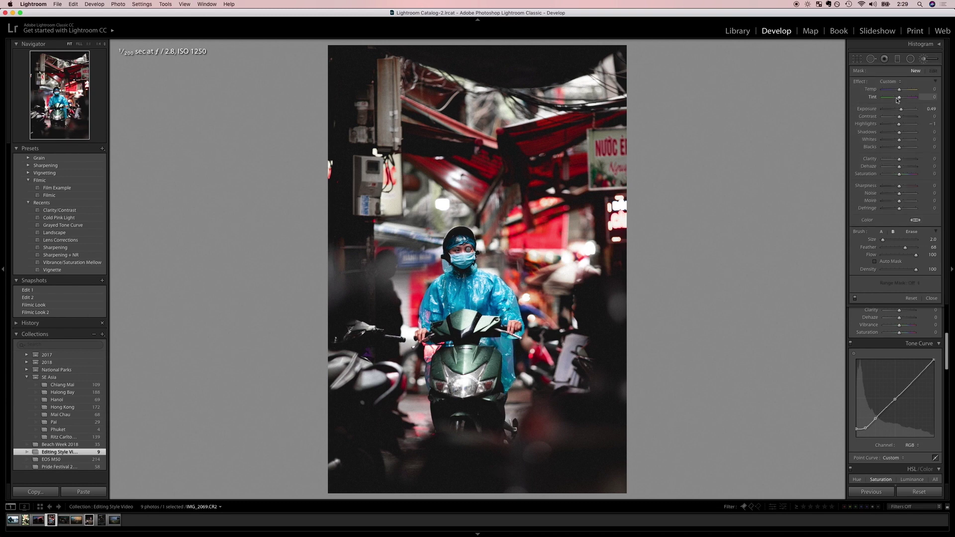
pyautogui.press('k')
pyautogui.press('y')
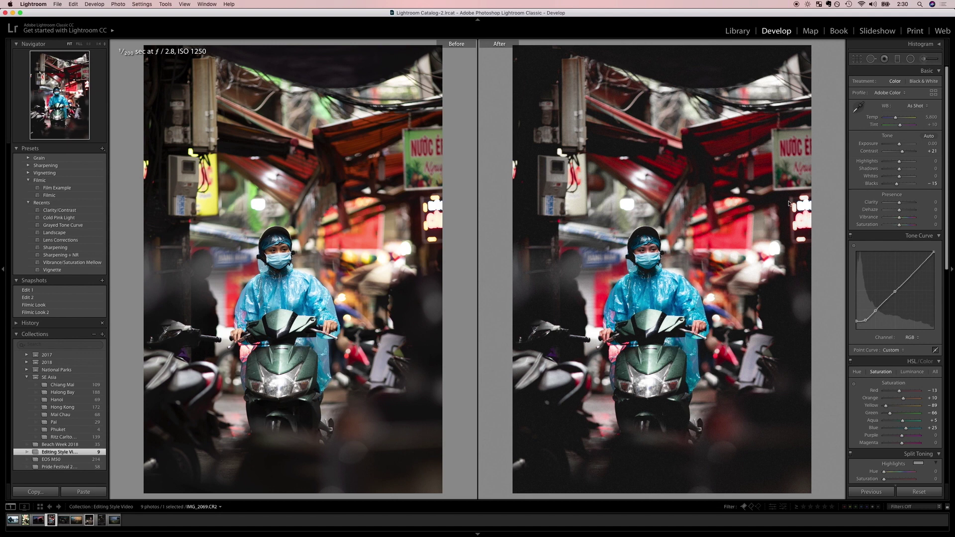
# Apply the Edit 2 snapshot from the Snapshots panel to the scooter rider photo.
pyautogui.click(27, 299)
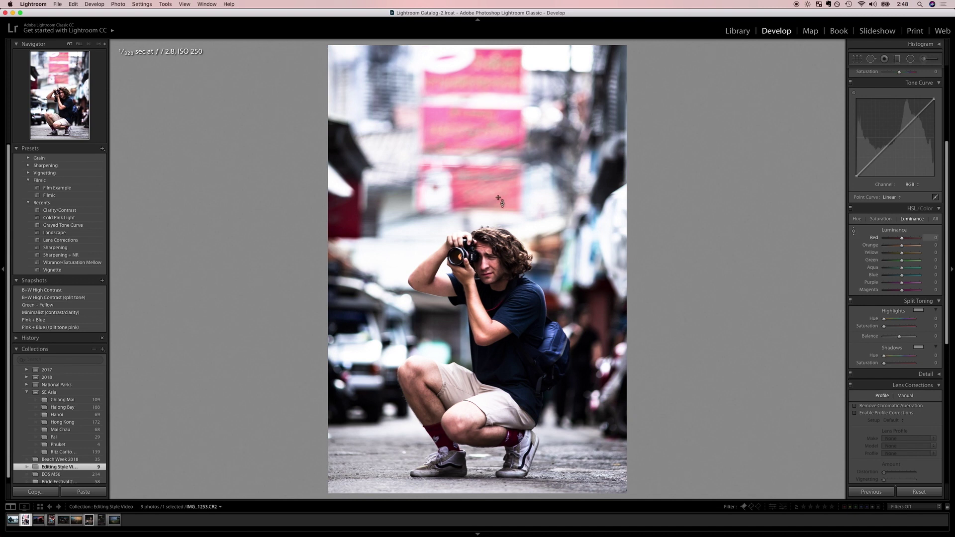
# Darken the pink signs to Red luminance -19 and the navy shirt to Blue -31.
pyautogui.moveTo(458, 188)
pyautogui.mouseDown()
pyautogui.moveTo(458, 205)
pyautogui.moveTo(458, 186)
pyautogui.mouseUp()
pyautogui.moveTo(458, 189); pyautogui.dragTo(458, 203)
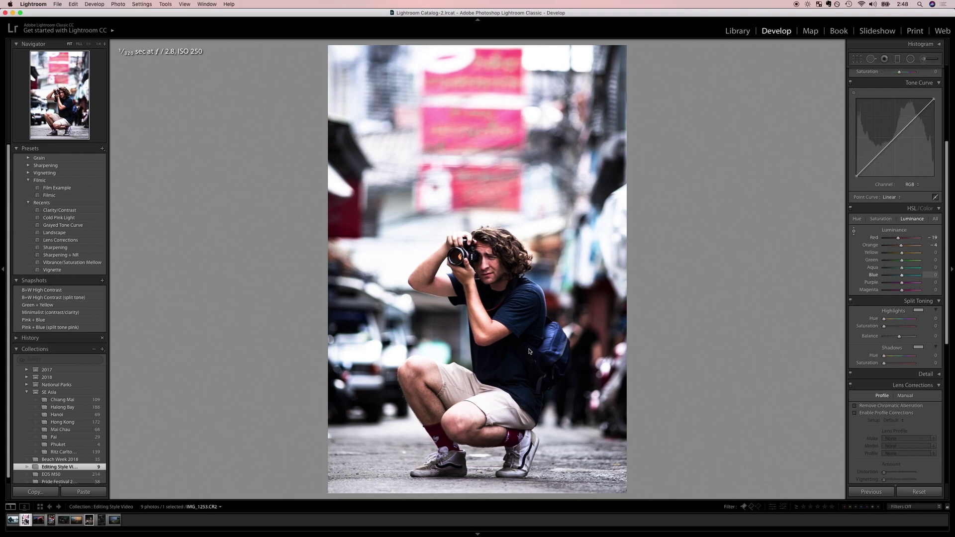
pyautogui.moveTo(511, 319); pyautogui.dragTo(511, 327)
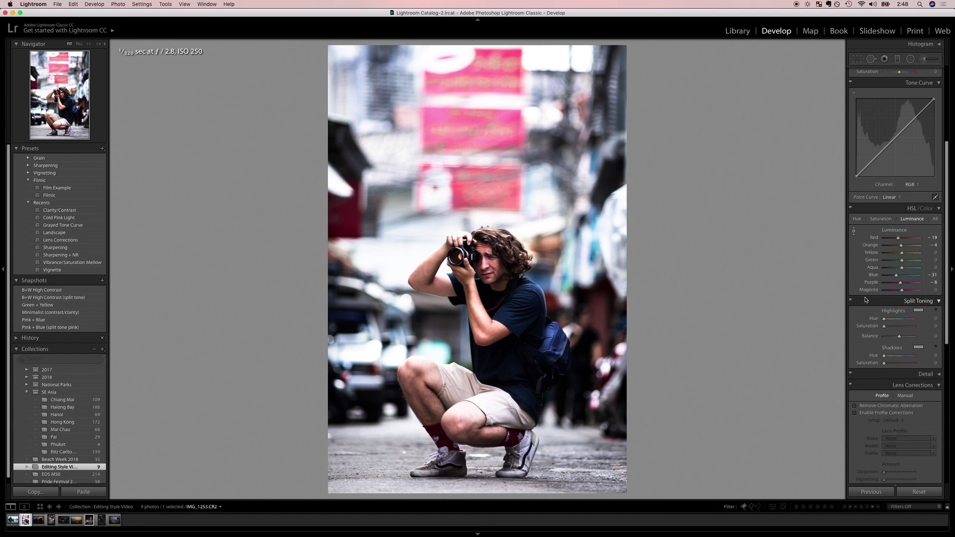
pyautogui.click(881, 222)
# Raise red saturation to +10 and boost the backpack's blue and purple saturation.
pyautogui.press('Down')
pyautogui.press('Down')
pyautogui.press('Up')
pyautogui.press('Up')
pyautogui.moveTo(909, 240); pyautogui.dragTo(901, 249)
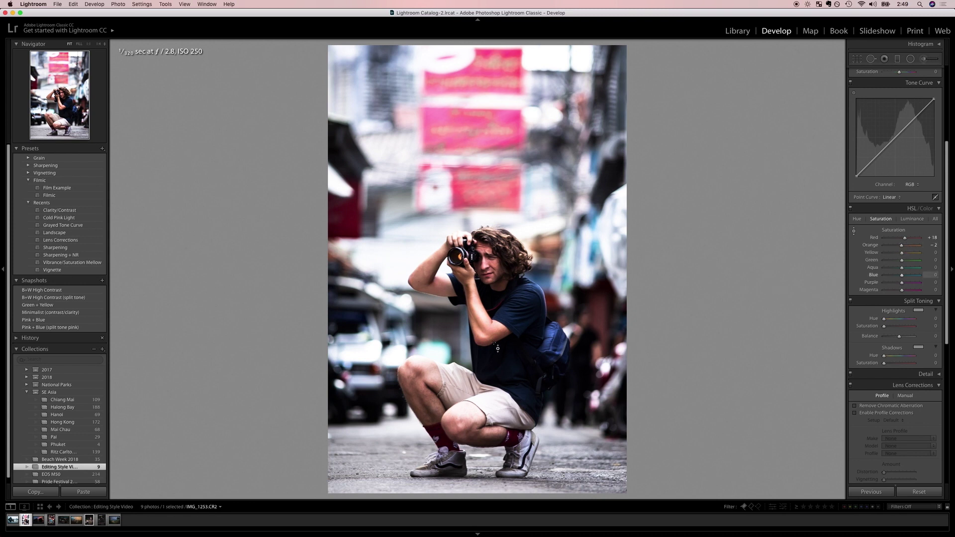
pyautogui.moveTo(593, 253); pyautogui.dragTo(593, 221)
# Undo the aqua boost, then mute Aqua saturation to -61.
pyautogui.moveTo(594, 251); pyautogui.dragTo(594, 223)
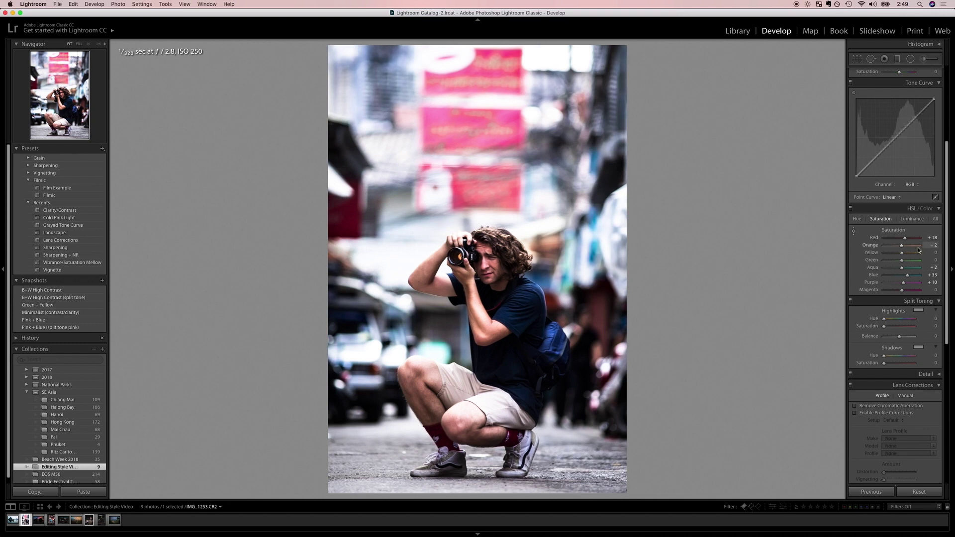
pyautogui.press('super+z')
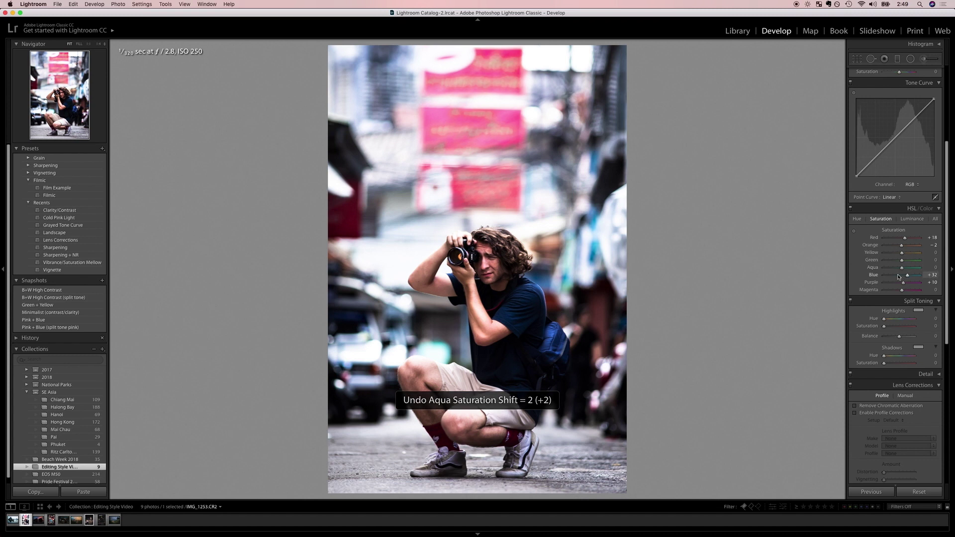
pyautogui.moveTo(896, 271); pyautogui.dragTo(891, 270)
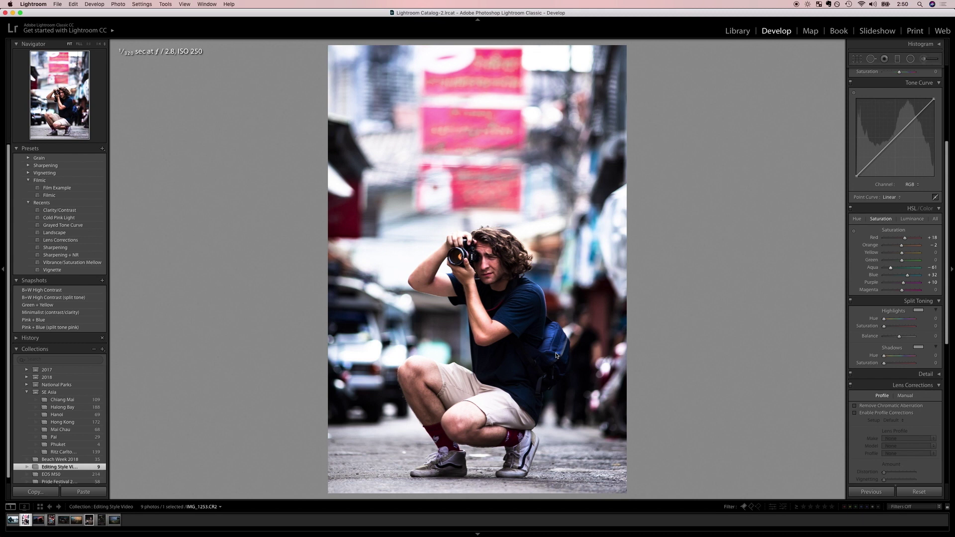
# Preview the Green + Yellow snapshot look on the photographer photo, then revert it.
pyautogui.click(31, 306)
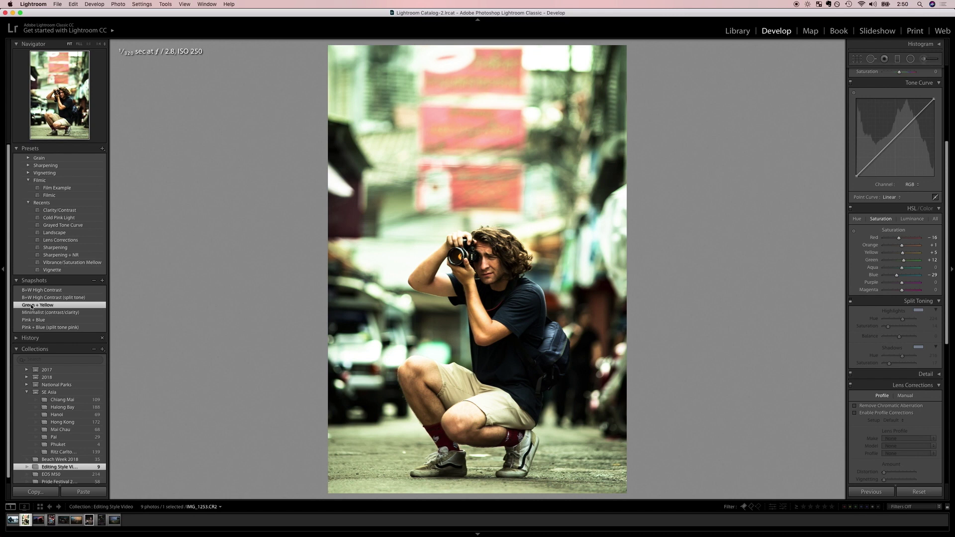
pyautogui.press('super+z')
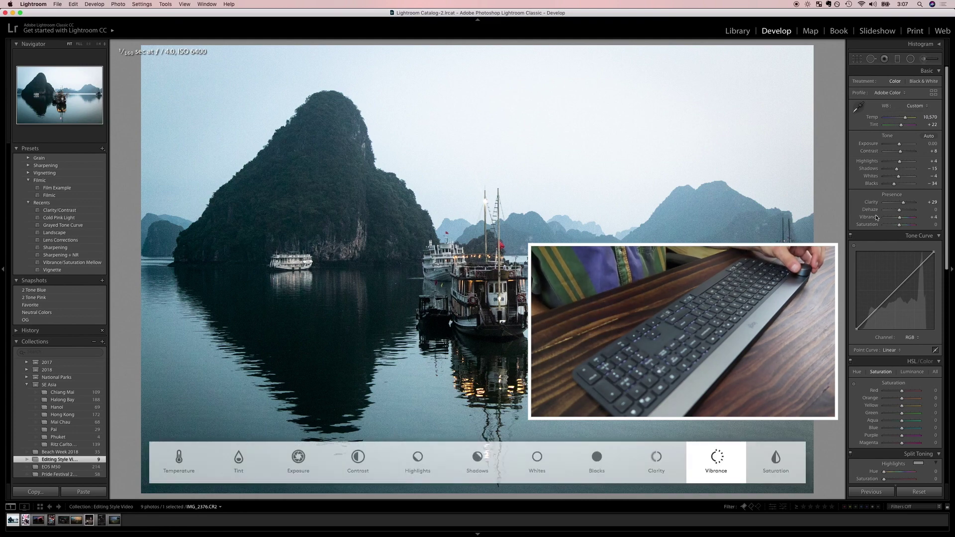
# Set Vibrance to +15 and Saturation to -24 on the misty bay photo.
pyautogui.scroll(15, 877, 217)
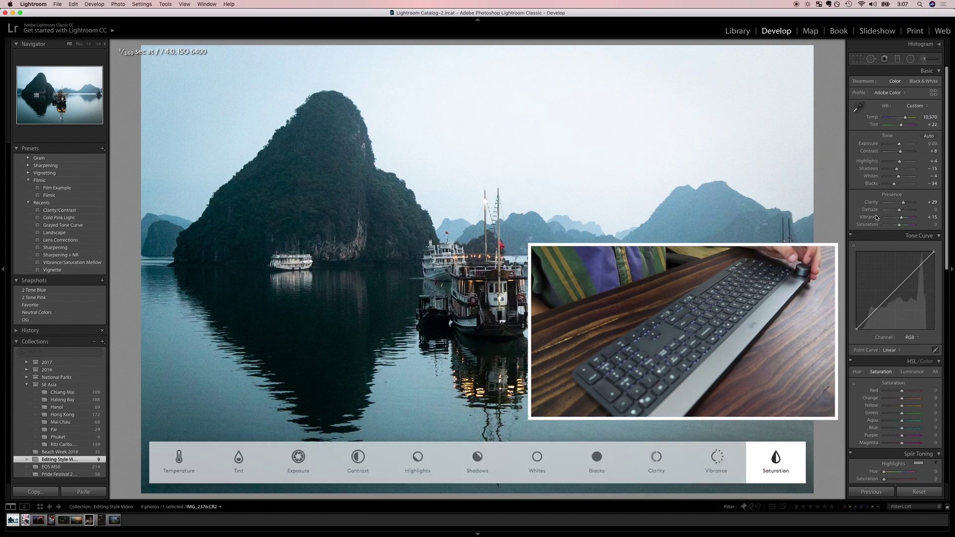
pyautogui.scroll(-20, 876, 217)
pyautogui.scroll(-2, 877, 217)
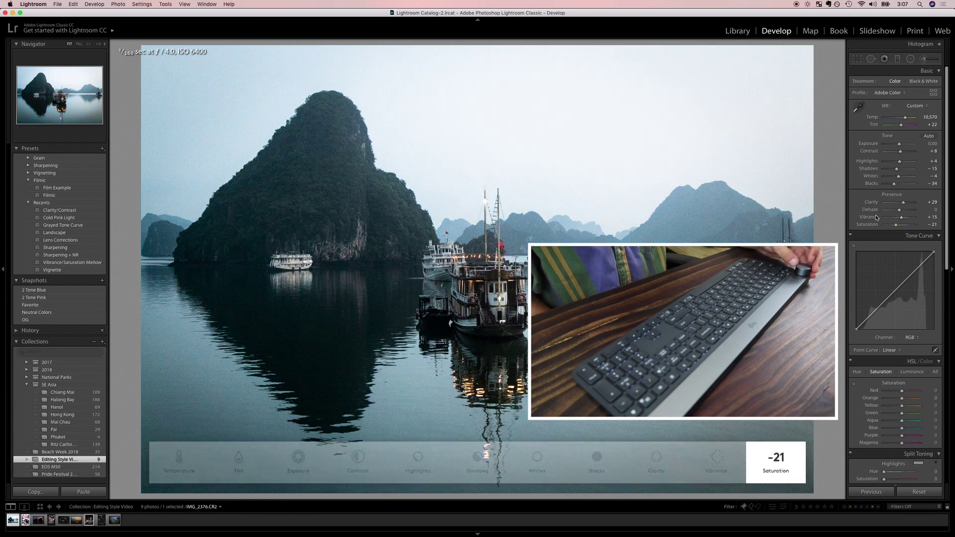
pyautogui.scroll(-3, 876, 217)
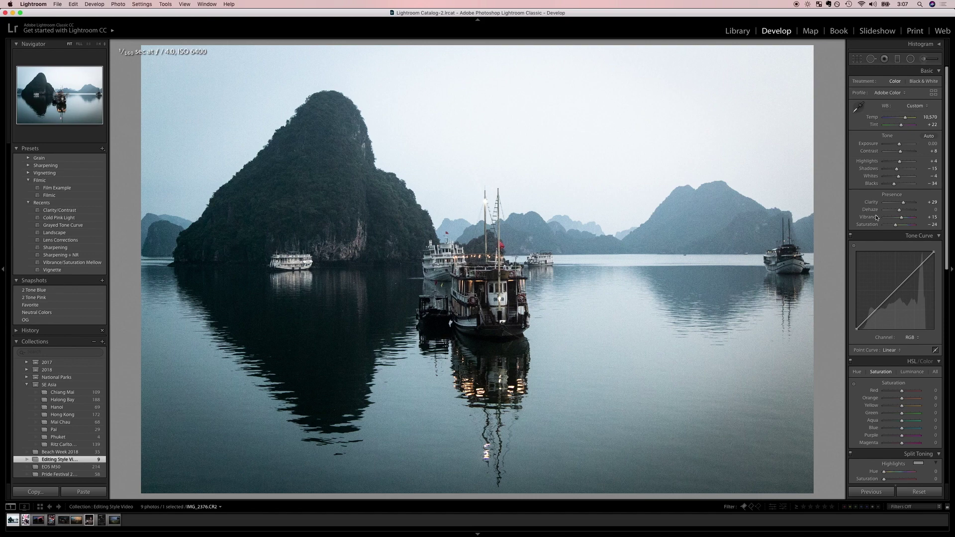
# Darken the boats' orange and yellow tones with the HSL Luminance targeted tool.
pyautogui.scroll(-3, 879, 323)
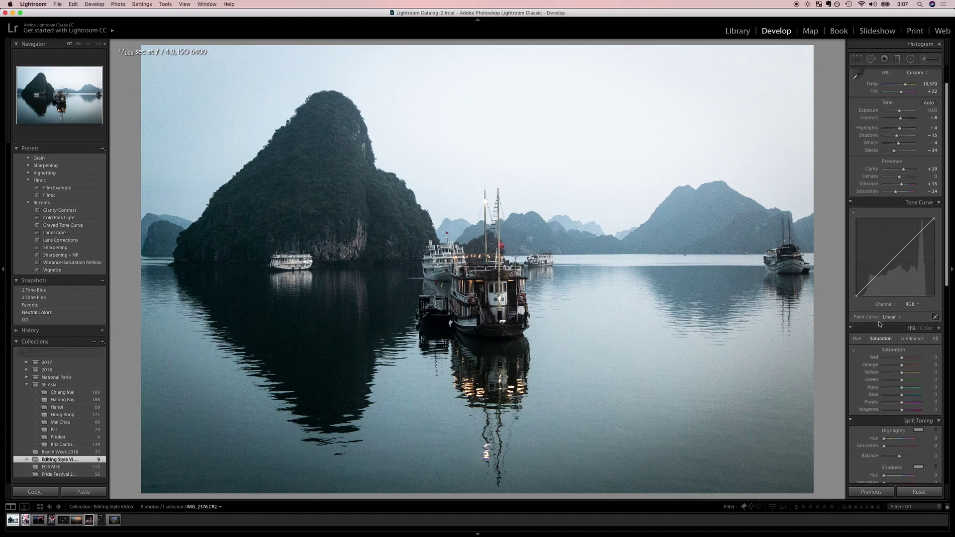
pyautogui.scroll(-2, 878, 323)
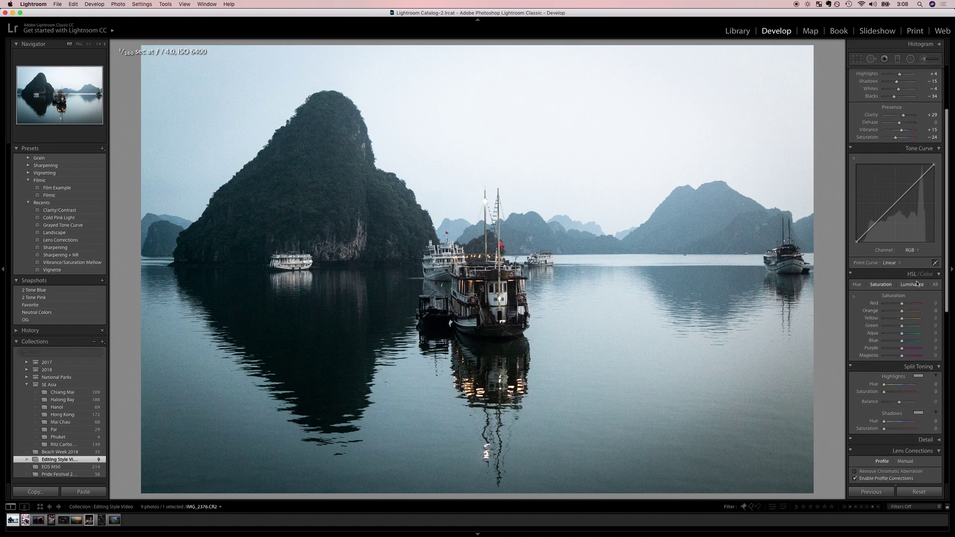
pyautogui.click(907, 285)
pyautogui.click(854, 297)
pyautogui.moveTo(468, 385); pyautogui.dragTo(467, 390)
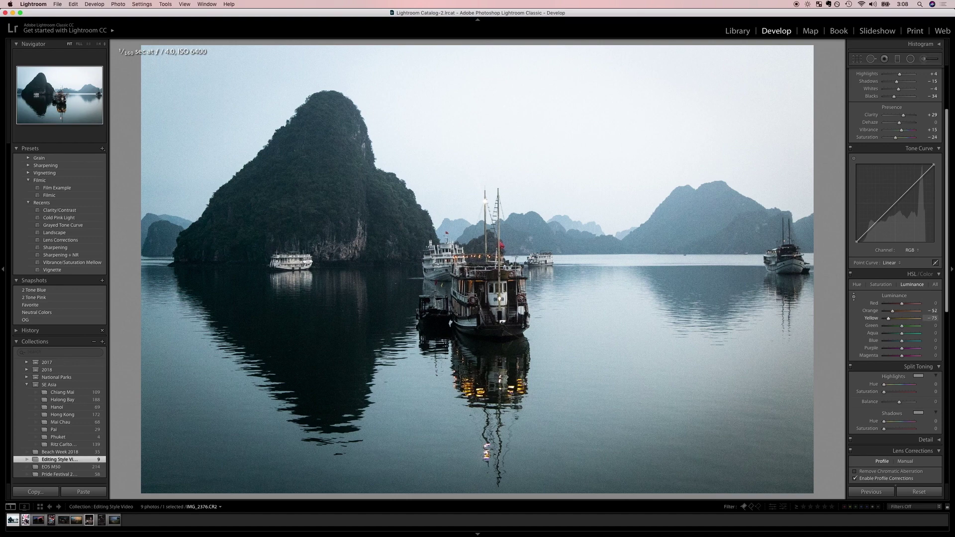
pyautogui.moveTo(528, 284); pyautogui.dragTo(528, 289)
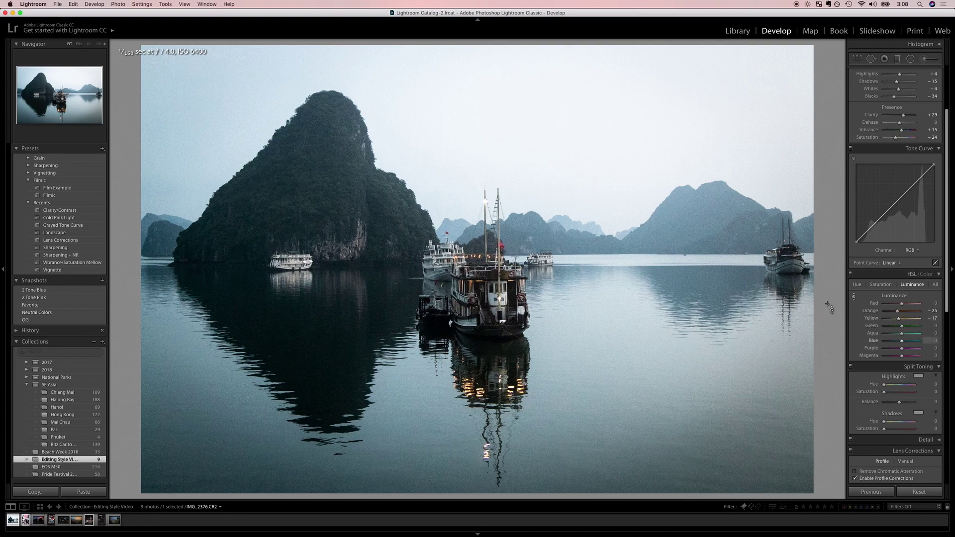
# Darken the sky and water's aqua and blue luminance (Aqua -8, Blue -24).
pyautogui.press('super+alt+shift+s')
pyautogui.click(911, 285)
pyautogui.click(556, 359)
pyautogui.moveTo(556, 359)
pyautogui.mouseDown()
pyautogui.moveTo(556, 328)
pyautogui.moveTo(558, 362)
pyautogui.mouseUp()
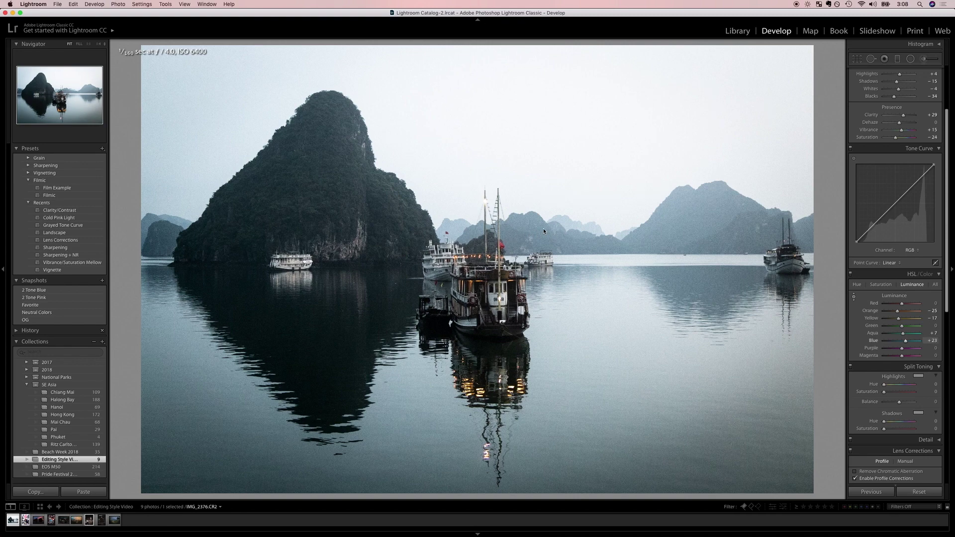
pyautogui.moveTo(555, 223); pyautogui.dragTo(555, 245)
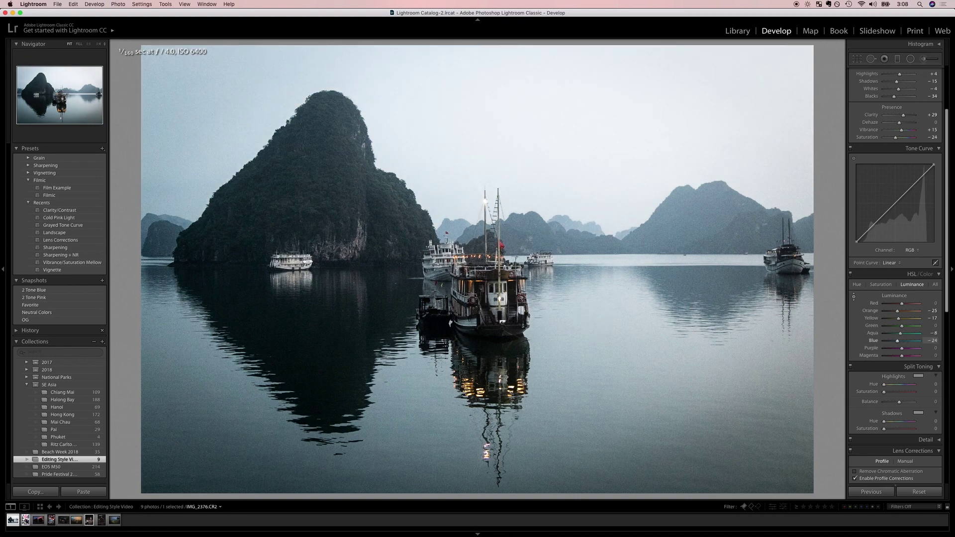
pyautogui.press('y')
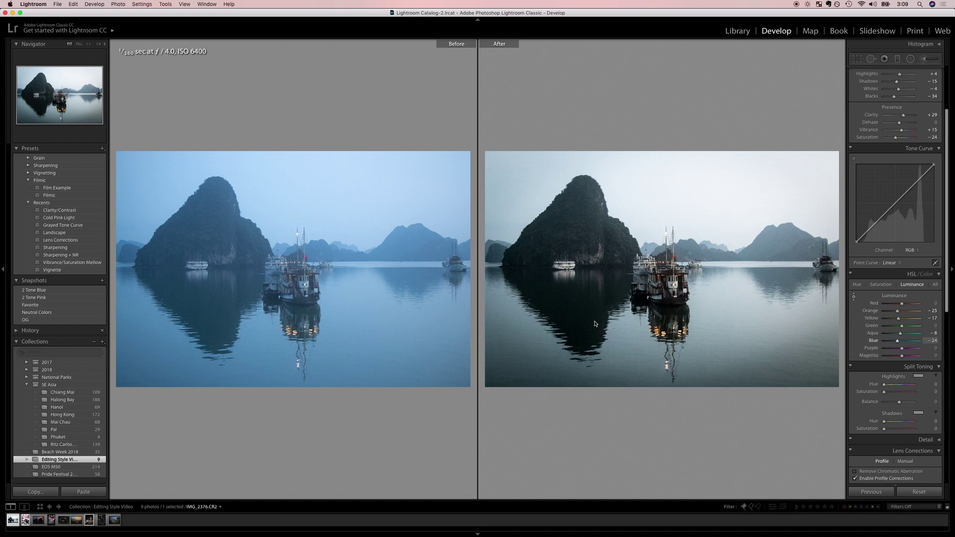
pyautogui.press('y')
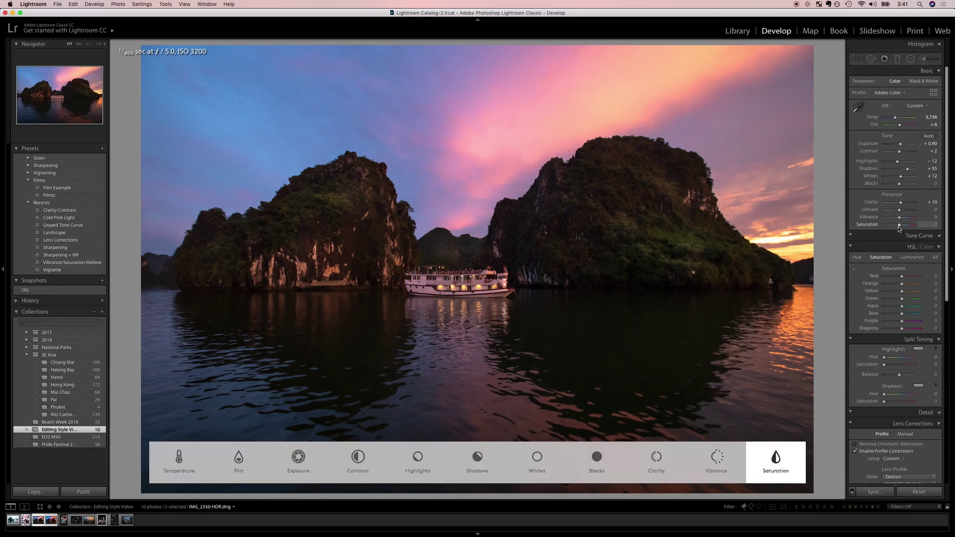
# Push Basic Saturation to +100 on the sunset islands photo.
pyautogui.scroll(10, 899, 228)
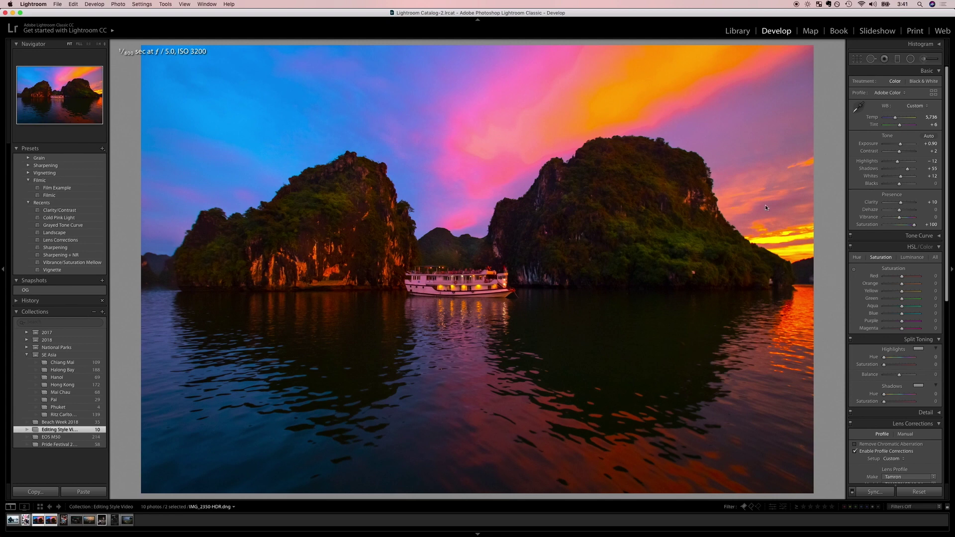
# Reset Basic Saturation to 0 on the sunset photo.
pyautogui.click(933, 224)
pyautogui.write('0')
pyautogui.press('Return')
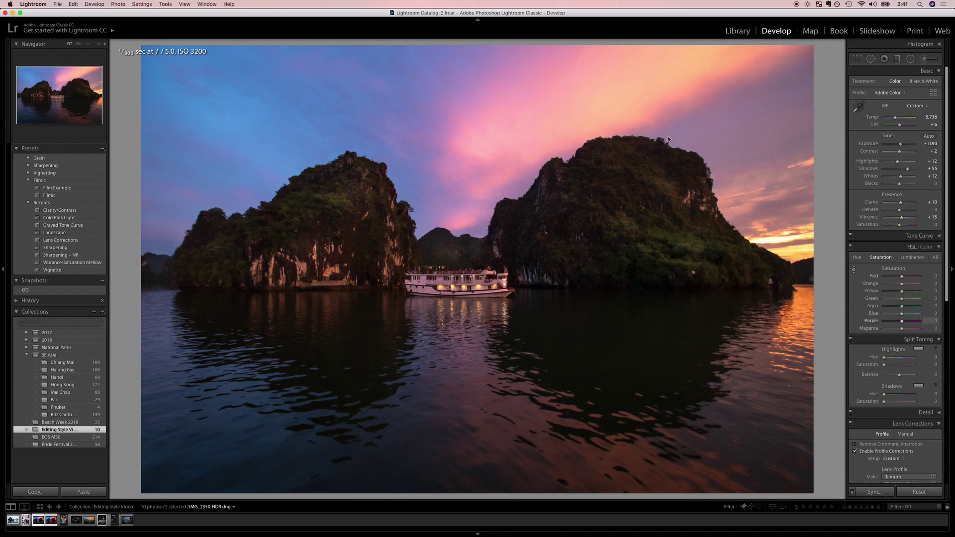
# Boost sky saturation selectively: Red +21, Orange +15, Yellow +10, Blue +23.
pyautogui.moveTo(235, 128); pyautogui.dragTo(234, 131)
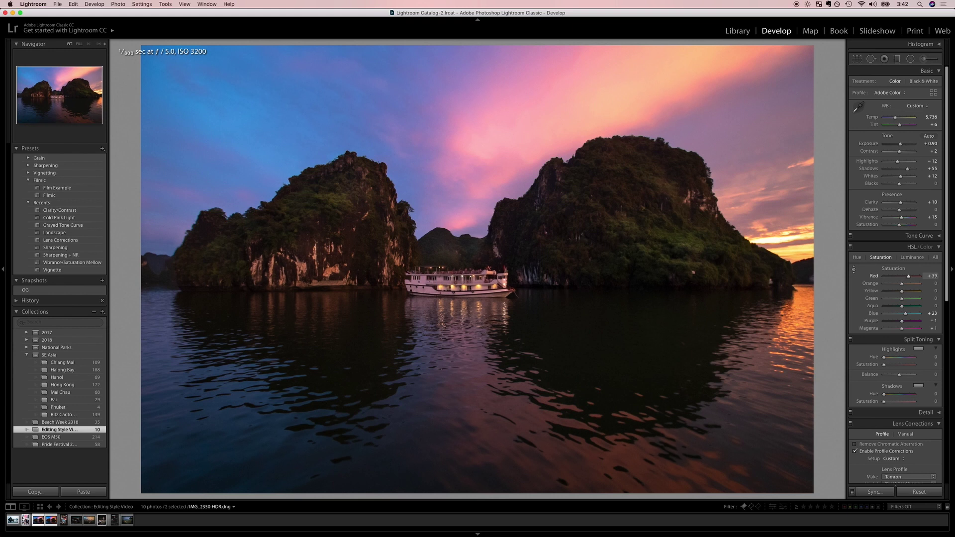
pyautogui.moveTo(512, 124); pyautogui.dragTo(478, 135)
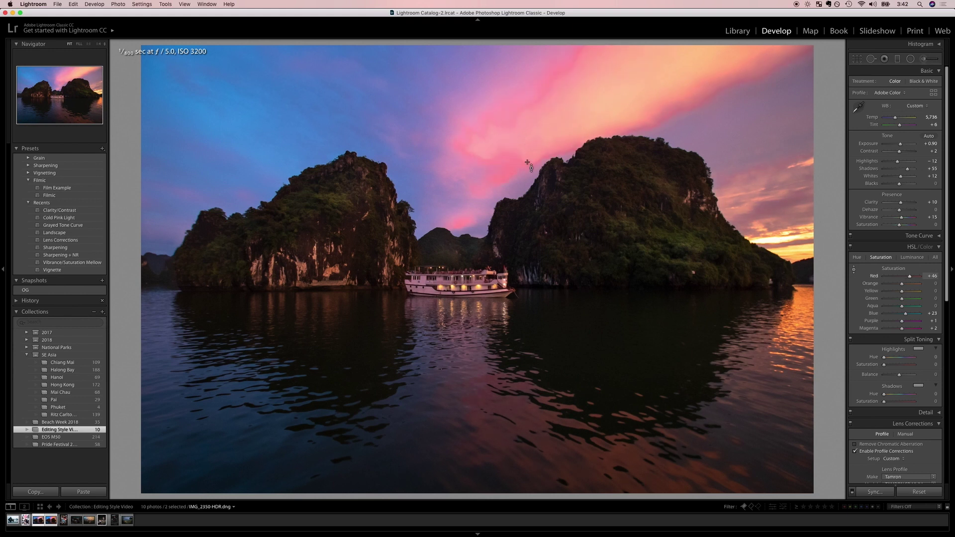
pyautogui.press('super+z')
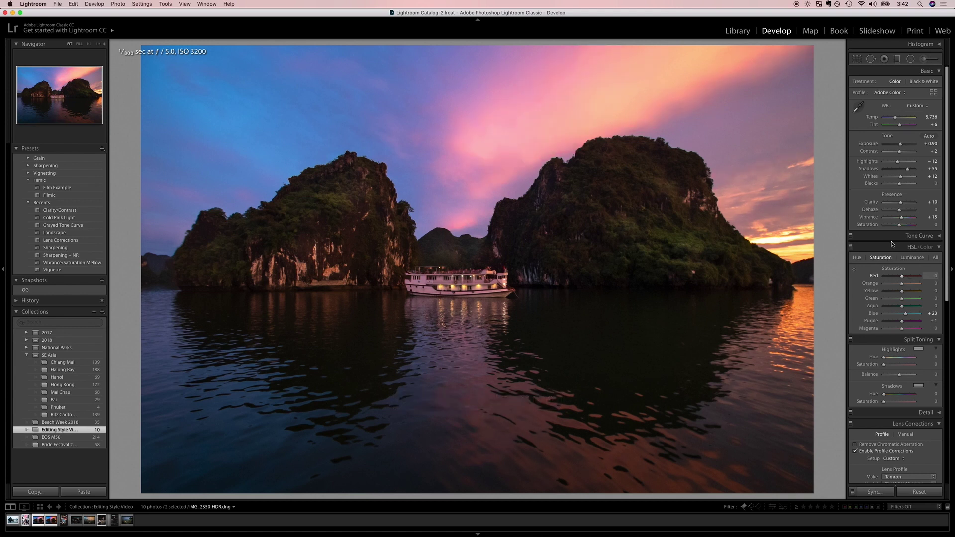
pyautogui.moveTo(486, 111); pyautogui.dragTo(486, 113)
pyautogui.moveTo(580, 113); pyautogui.dragTo(580, 107)
pyautogui.moveTo(782, 247); pyautogui.dragTo(781, 241)
# Darken the blue, pink and orange sky tones with the HSL Luminance targeted tool.
pyautogui.click(912, 257)
pyautogui.moveTo(306, 108); pyautogui.dragTo(305, 123)
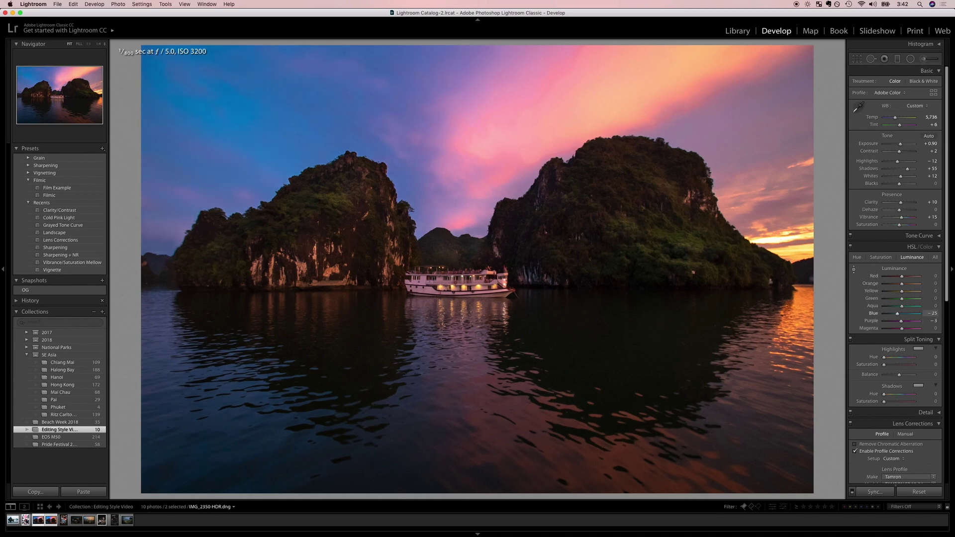
pyautogui.moveTo(449, 121); pyautogui.dragTo(450, 134)
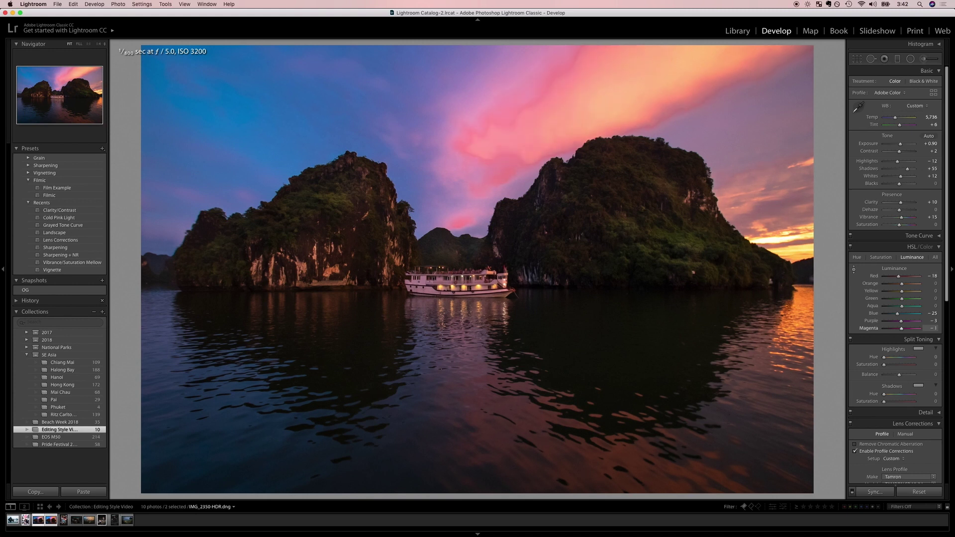
pyautogui.moveTo(612, 100); pyautogui.dragTo(621, 98)
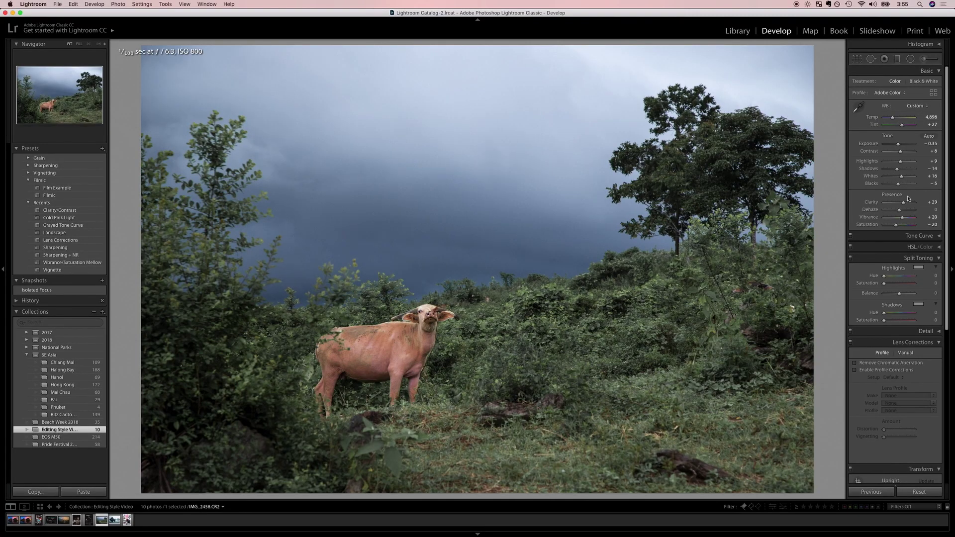
# Add a post-crop vignette at Amount -16, reverting a trial at -53.
pyautogui.scroll(-3, 909, 241)
pyautogui.scroll(-3, 909, 241)
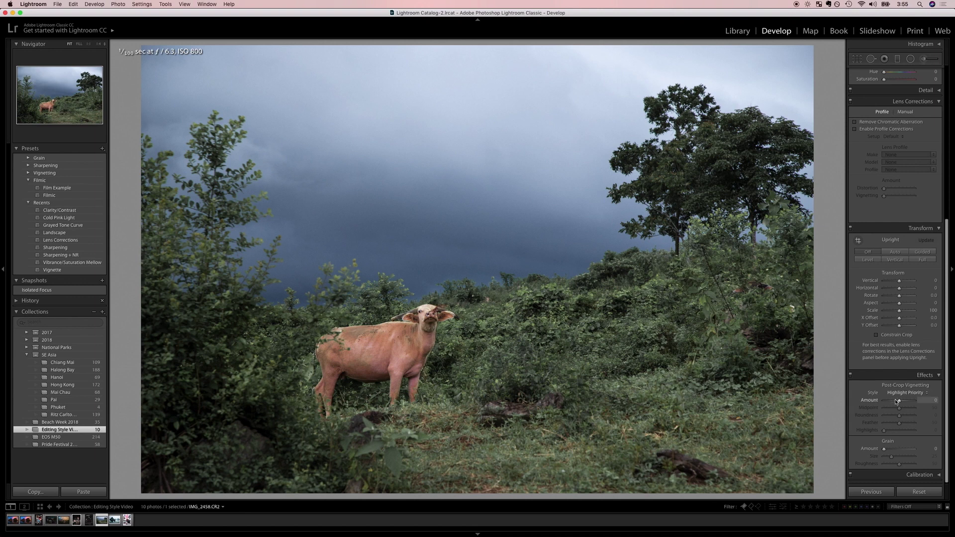
pyautogui.moveTo(897, 401); pyautogui.dragTo(897, 401)
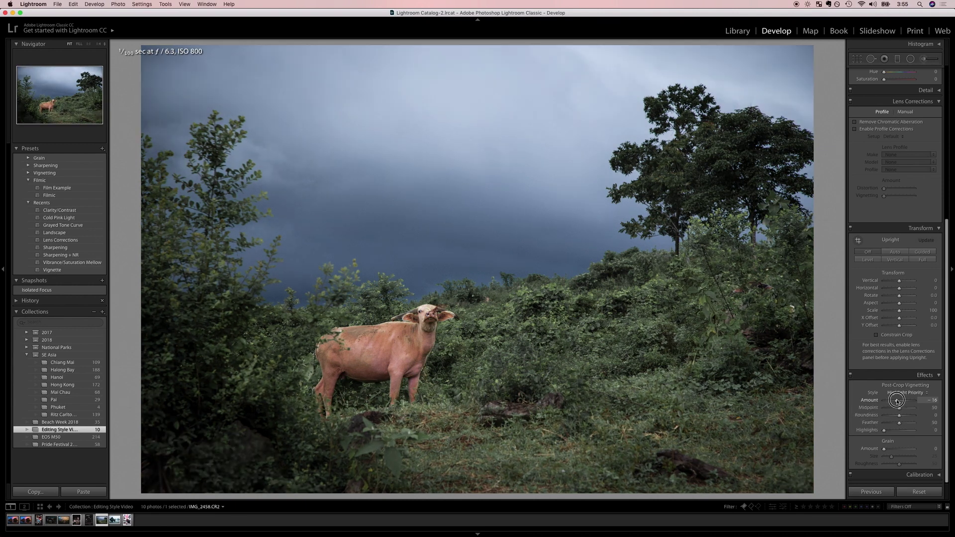
pyautogui.moveTo(897, 401); pyautogui.dragTo(896, 401)
pyautogui.moveTo(897, 402); pyautogui.dragTo(891, 402)
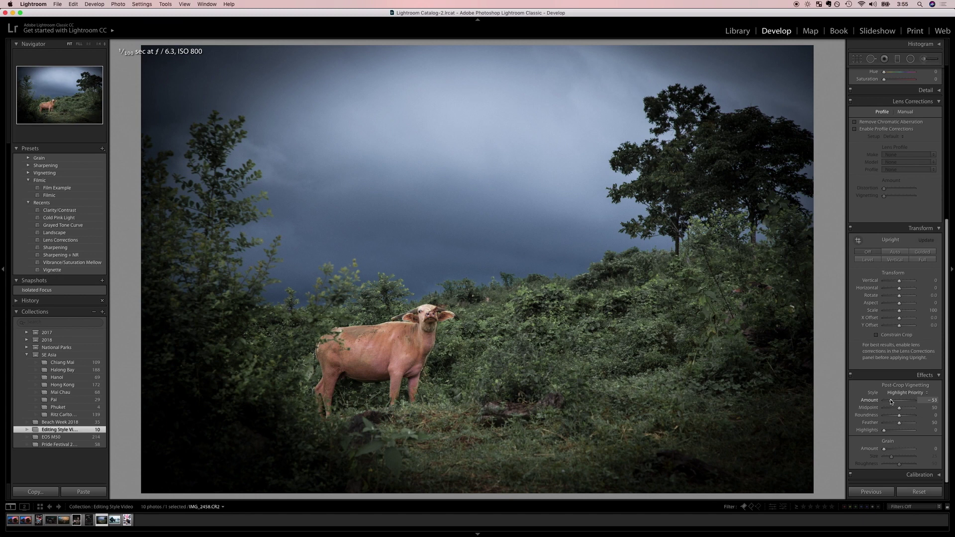
pyautogui.press('super+z')
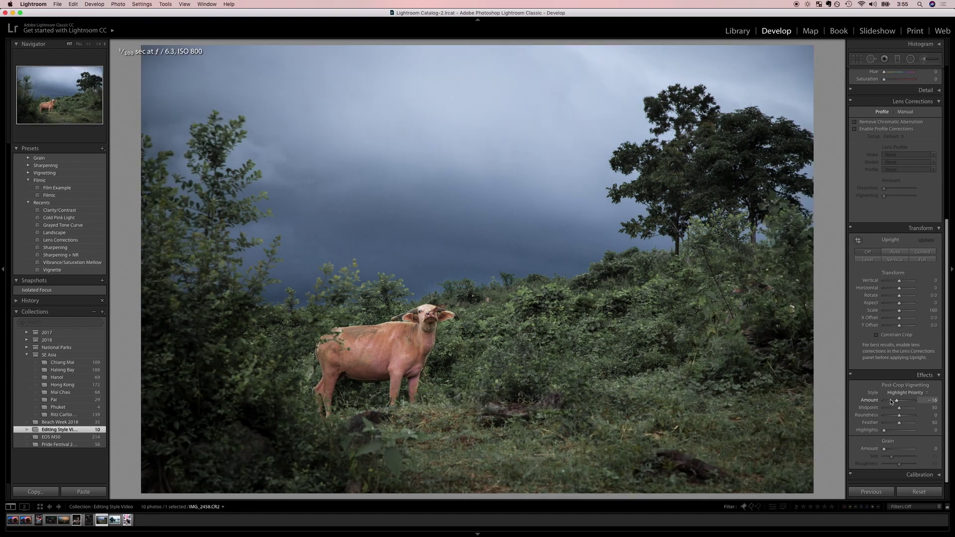
pyautogui.scroll(5, 891, 402)
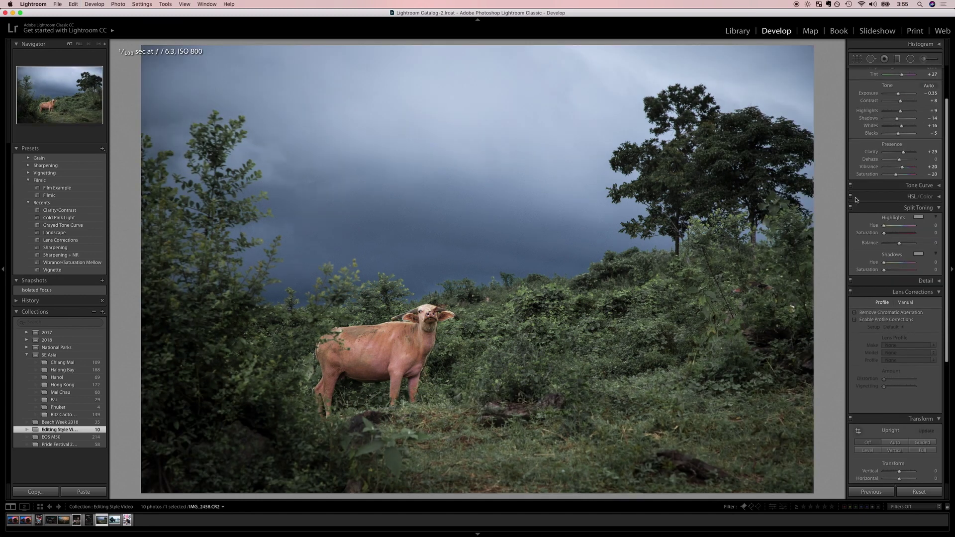
# Drag a graduated filter with Exposure -0.99 and Blacks -13 down over the stormy sky.
pyautogui.click(896, 59)
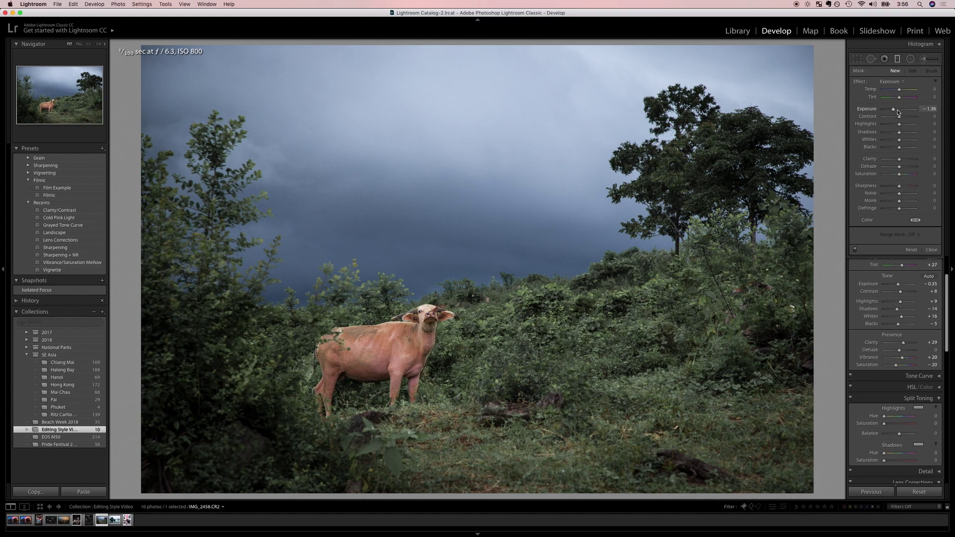
pyautogui.moveTo(895, 111); pyautogui.dragTo(896, 111)
pyautogui.moveTo(895, 149); pyautogui.dragTo(897, 150)
pyautogui.moveTo(441, 157); pyautogui.dragTo(440, 280)
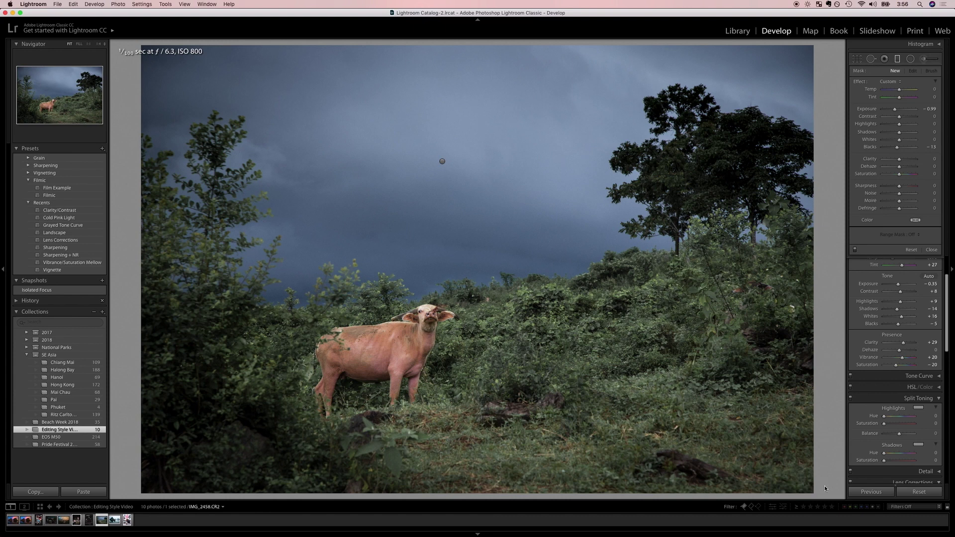
# Place an angled darkening gradient rising from the lower-right grass.
pyautogui.moveTo(820, 490); pyautogui.dragTo(646, 401)
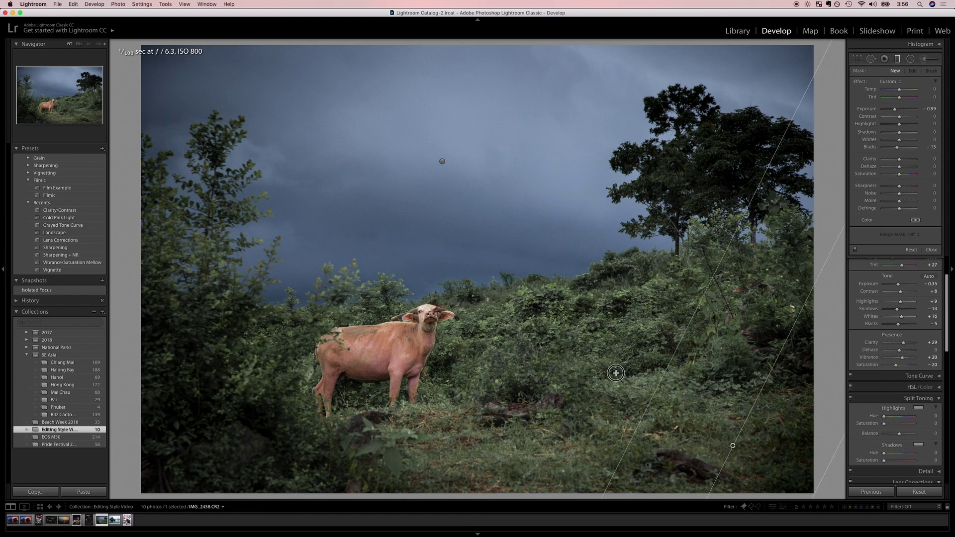
pyautogui.moveTo(615, 373); pyautogui.dragTo(622, 256)
pyautogui.press('Escape')
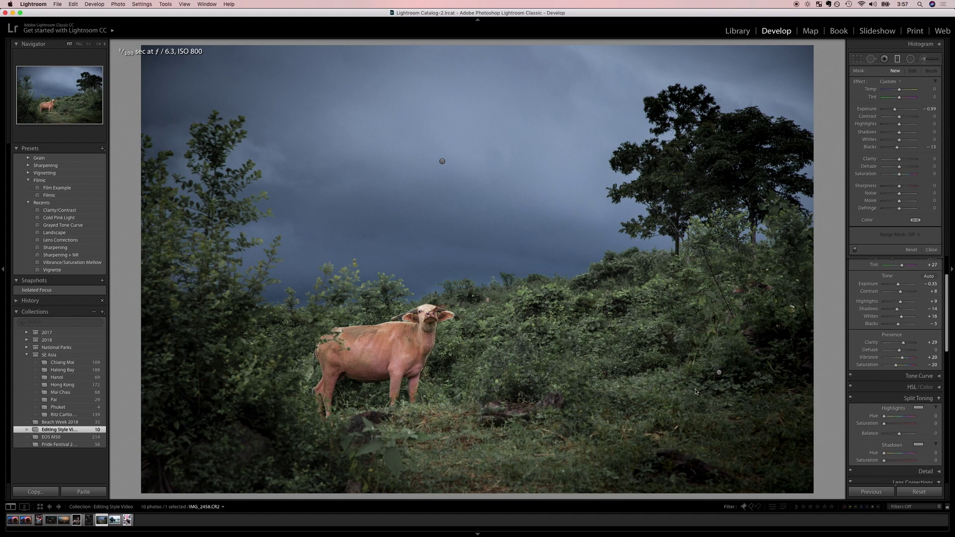
# Move the grass gradient up and left, then compare the edit with the original.
pyautogui.click(719, 372)
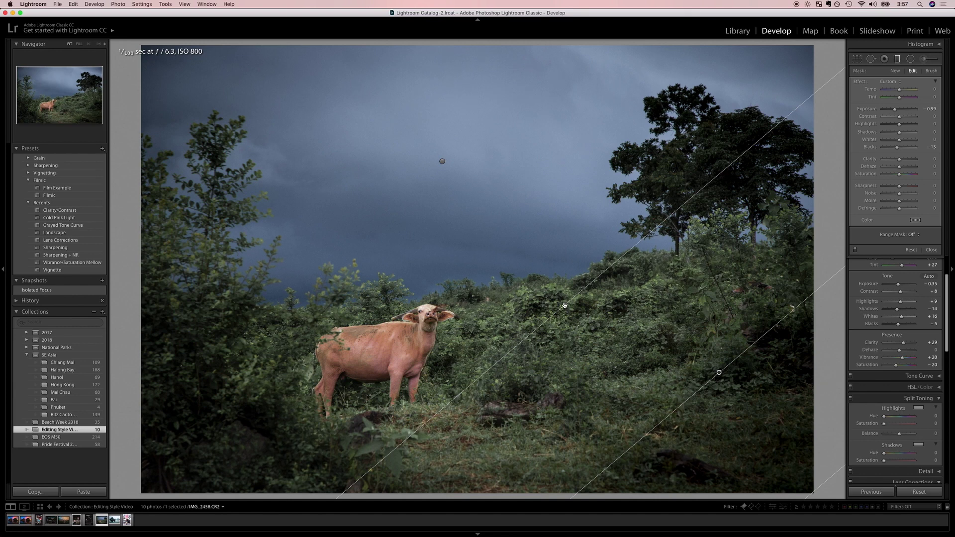
pyautogui.moveTo(565, 302); pyautogui.dragTo(431, 265)
pyautogui.click(431, 265)
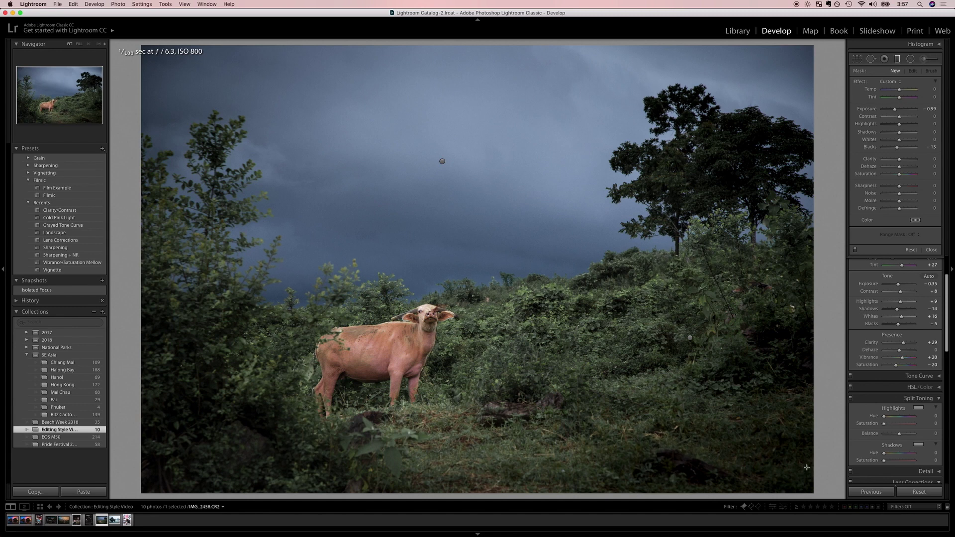
pyautogui.scroll(2, 924, 403)
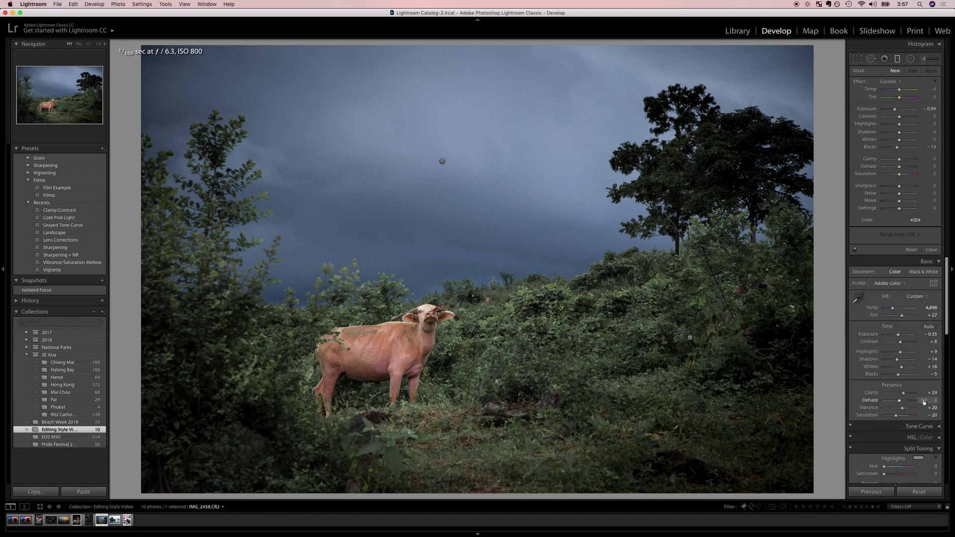
pyautogui.press('y')
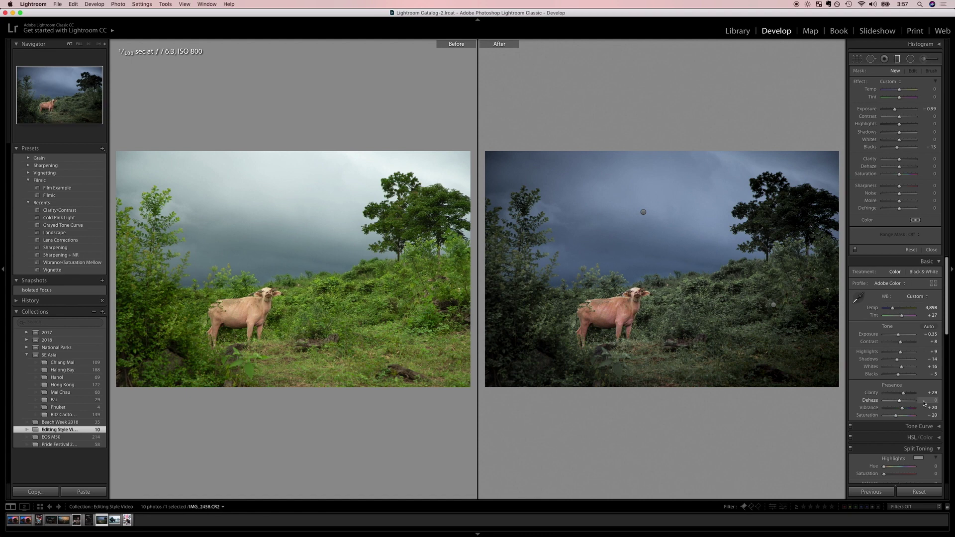